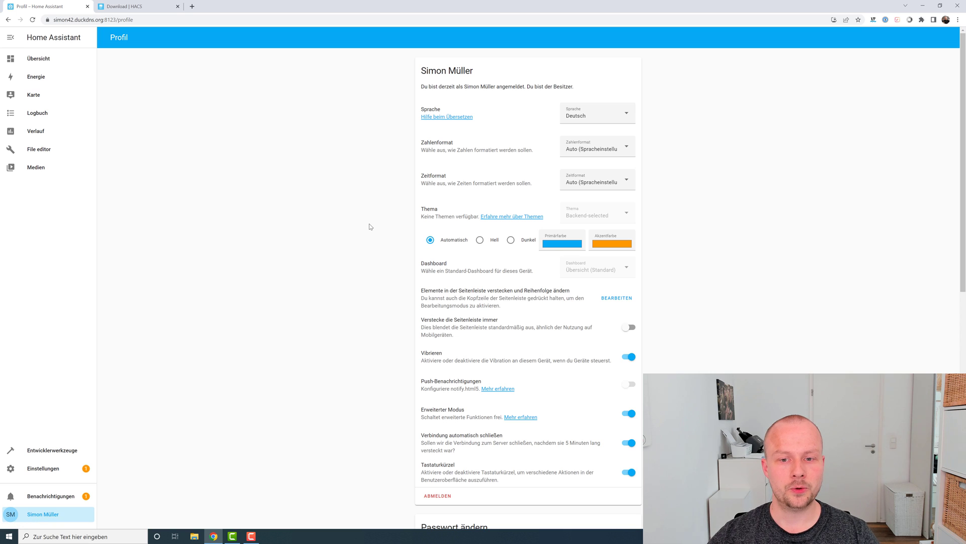
# Find the Terminal & SSH add-on in the add-on store by searching for "ssh" and install it
pyautogui.scroll(-1, 553, 347)
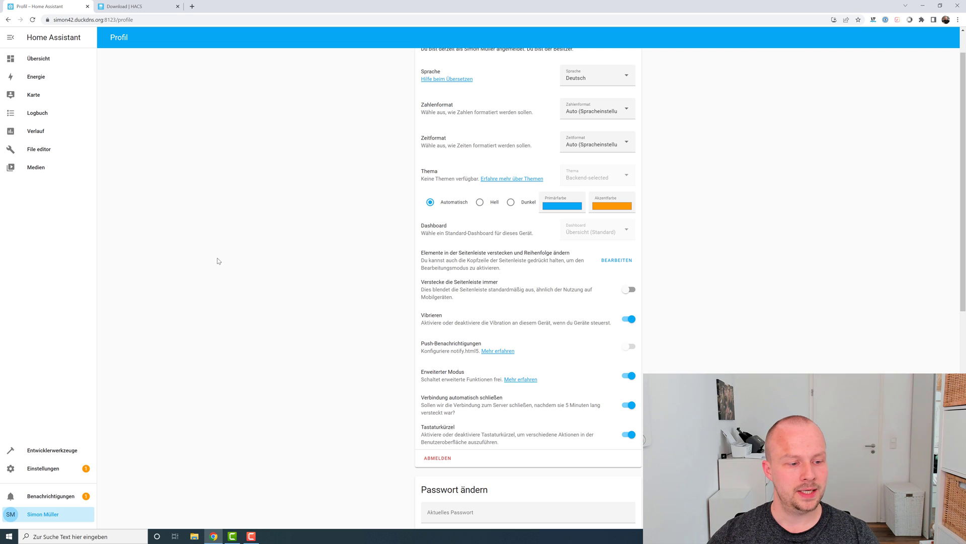
pyautogui.click(46, 471)
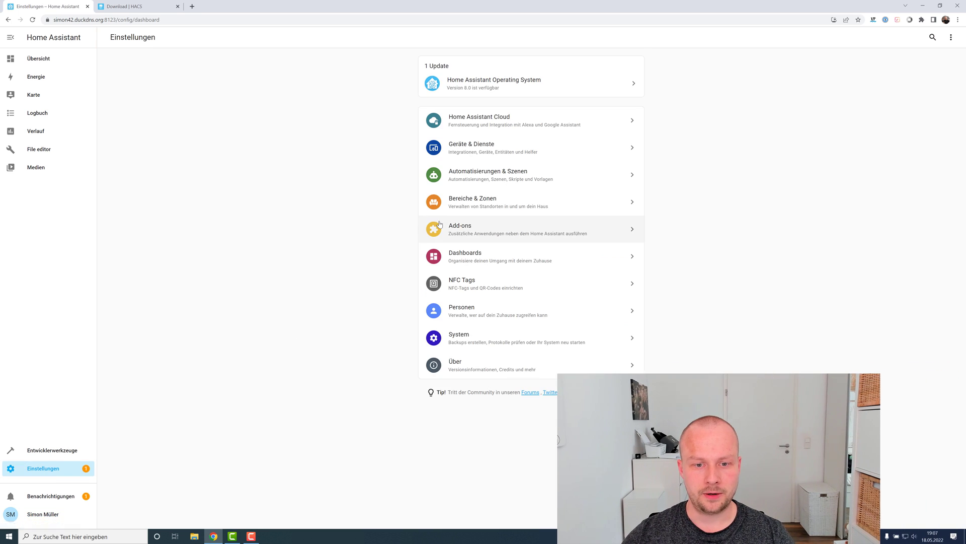
pyautogui.click(460, 228)
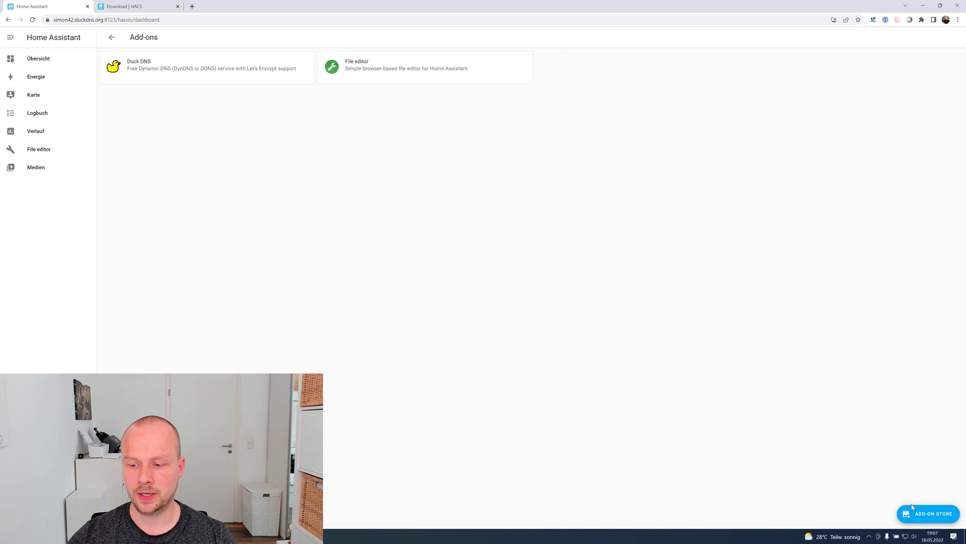
pyautogui.click(928, 516)
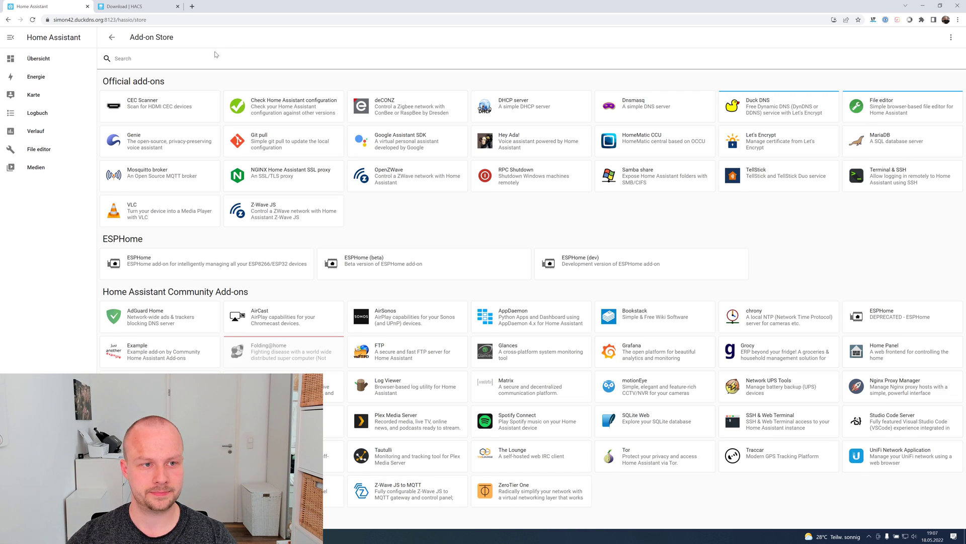
pyautogui.write('ssh')
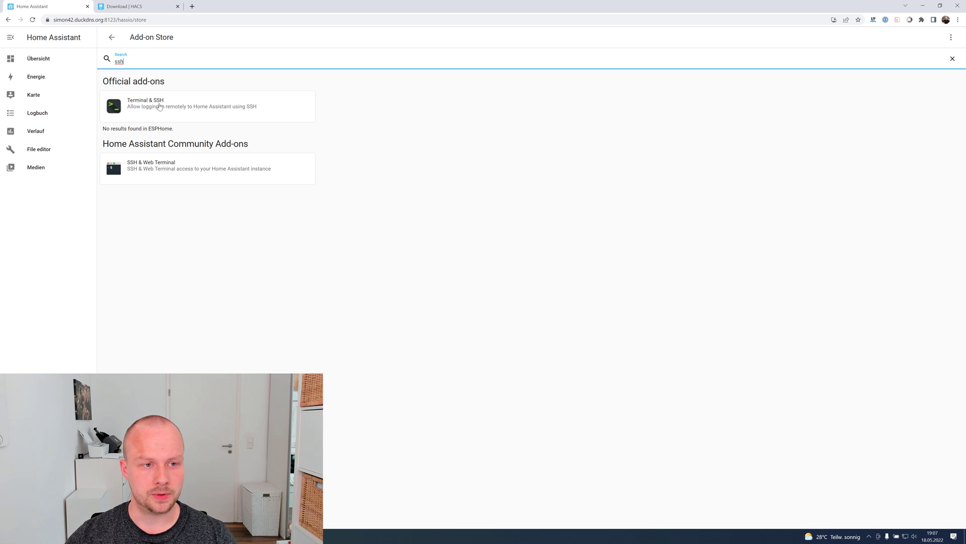
pyautogui.click(159, 106)
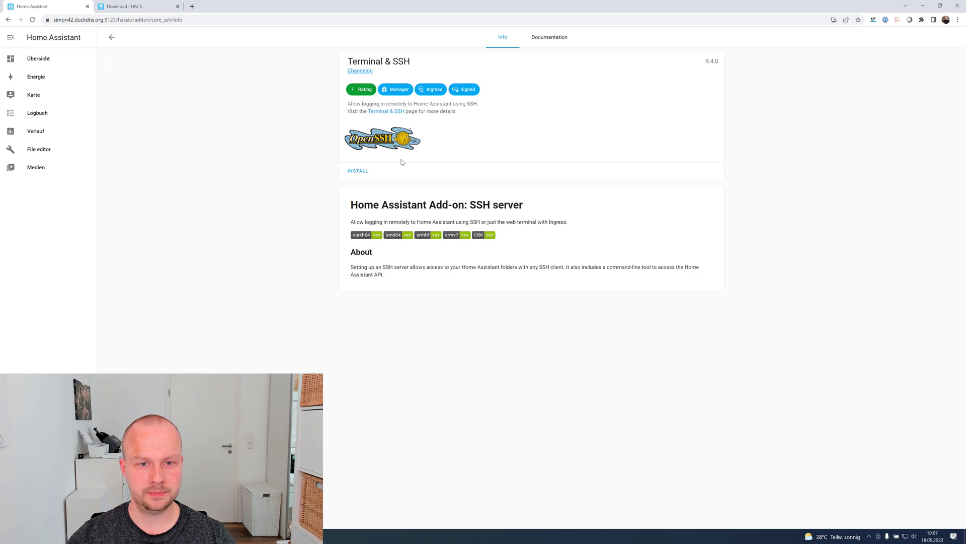
pyautogui.click(359, 173)
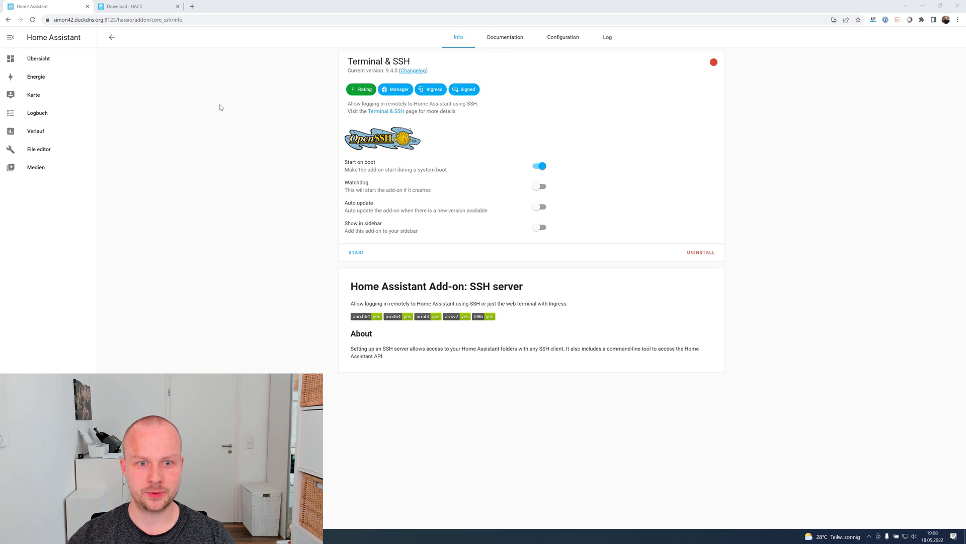
# Set a login password in the Terminal & SSH add-on's configuration and save the options
pyautogui.click(562, 39)
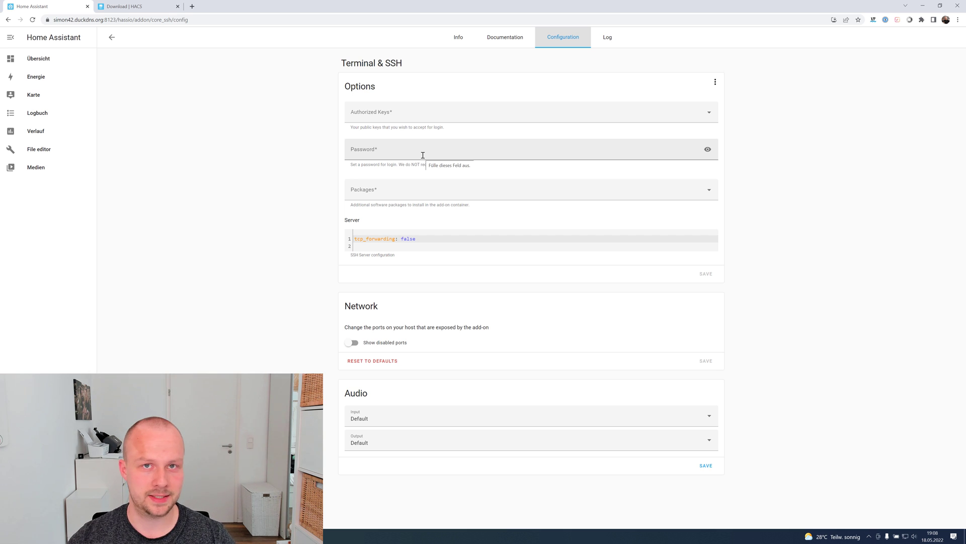
pyautogui.click(423, 155)
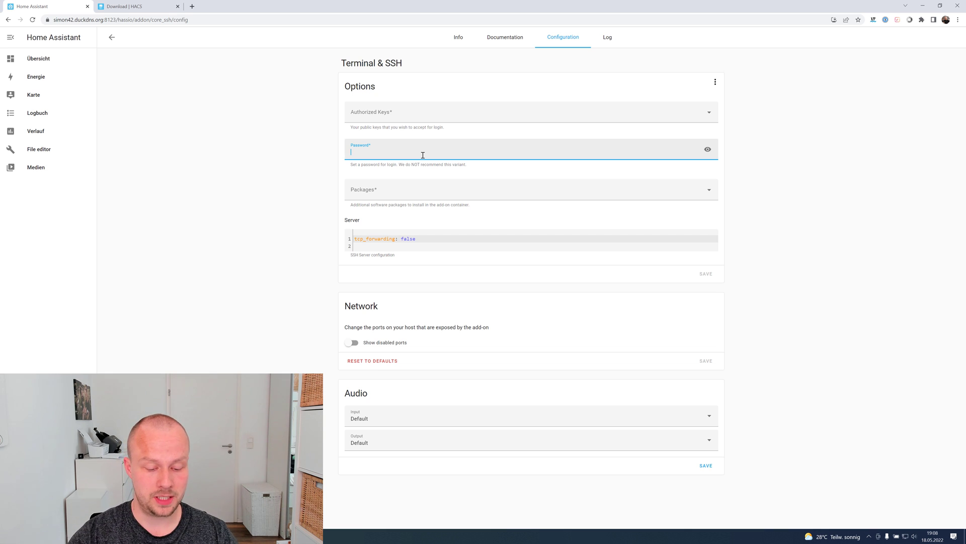
pyautogui.write('••••••••••')
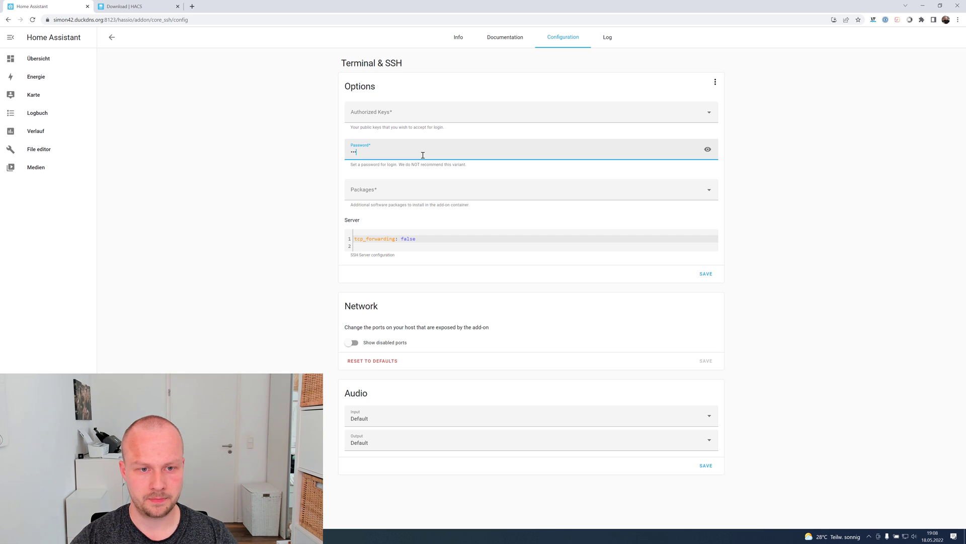
pyautogui.write('•')
pyautogui.press('Tab')
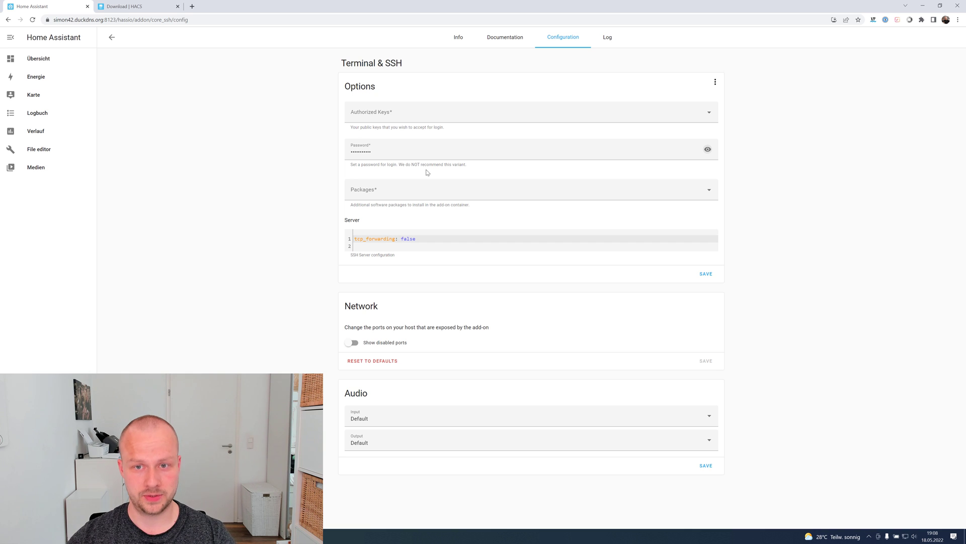
pyautogui.click(706, 276)
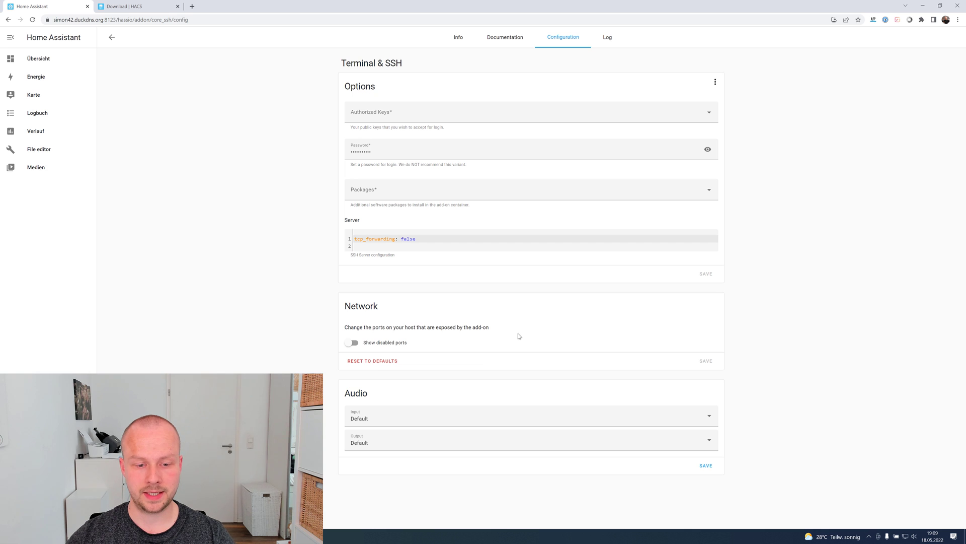
# Enable showing the Terminal & SSH add-on in the sidebar and start the add-on
pyautogui.click(459, 43)
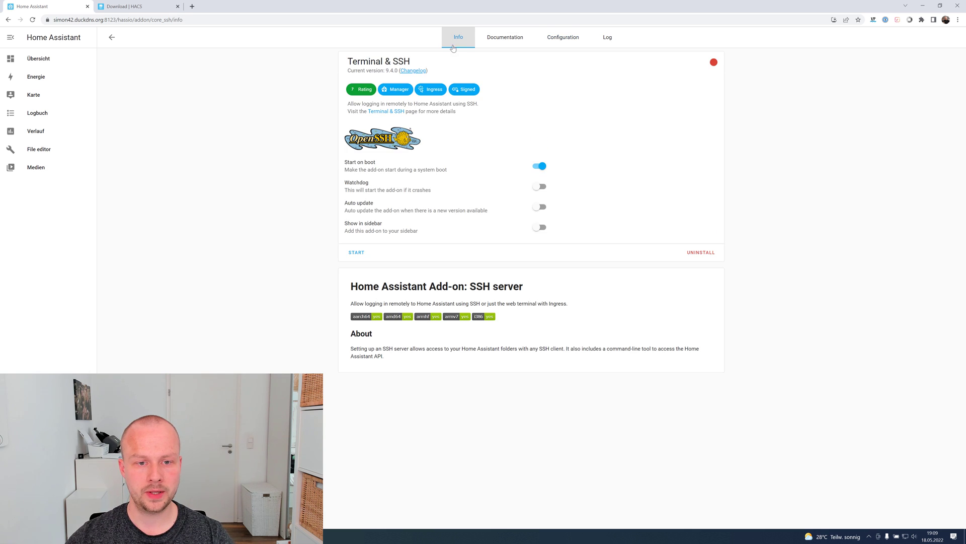
pyautogui.click(542, 230)
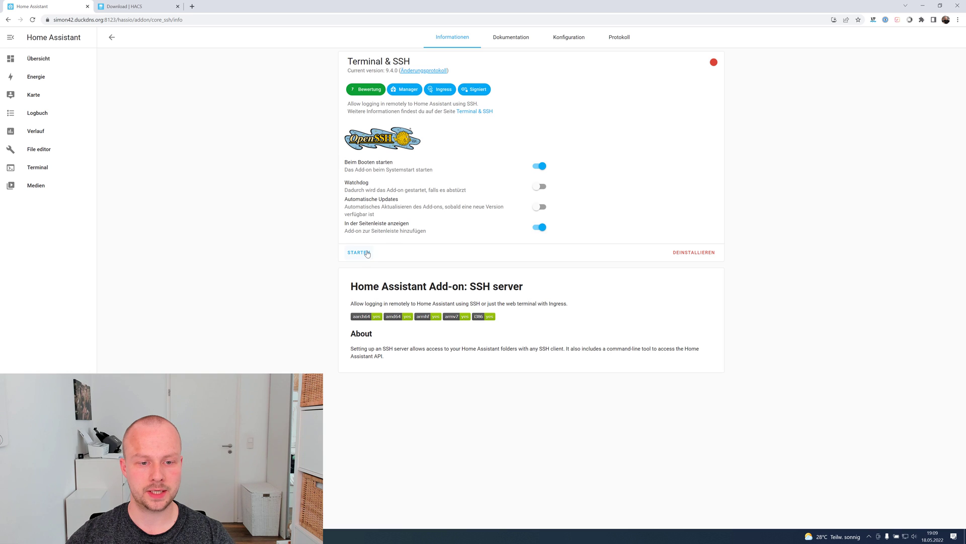
pyautogui.click(368, 253)
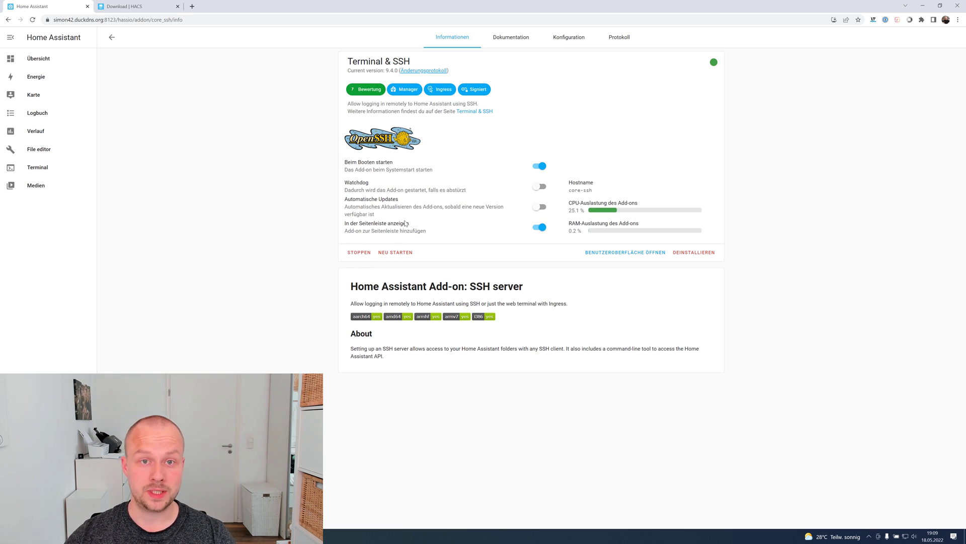
# Open the Home Assistant terminal and copy the OS/Supervised download script command from the HACS download page
pyautogui.click(44, 172)
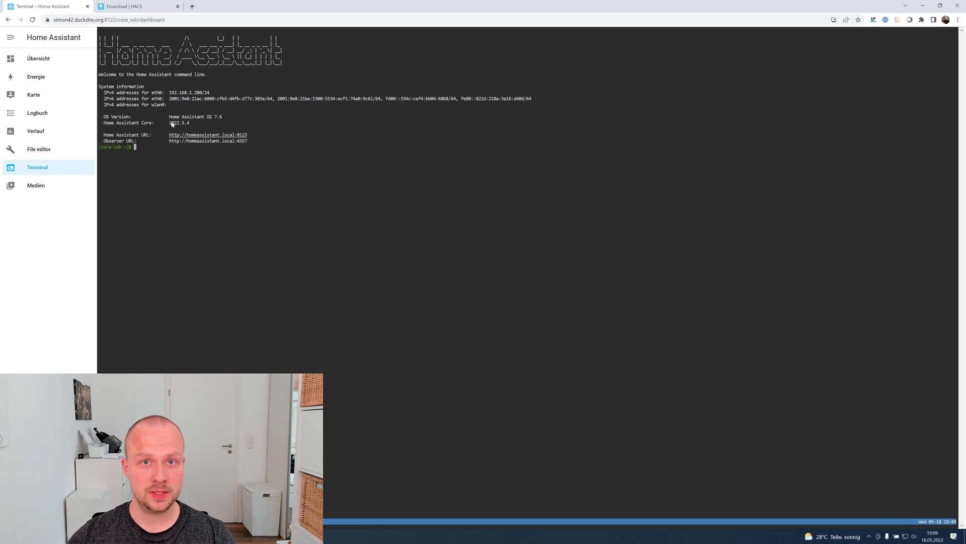
pyautogui.click(135, 7)
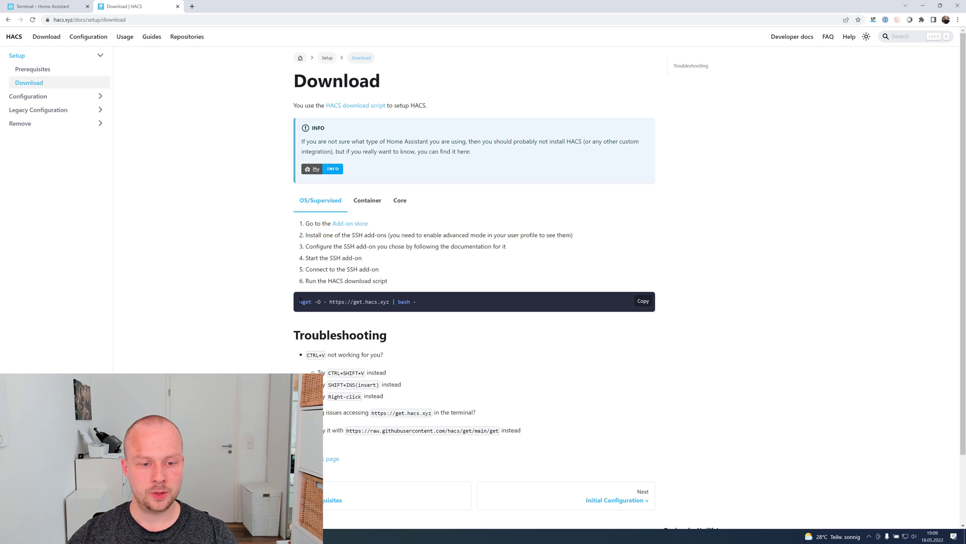
pyautogui.moveTo(301, 301); pyautogui.dragTo(413, 302)
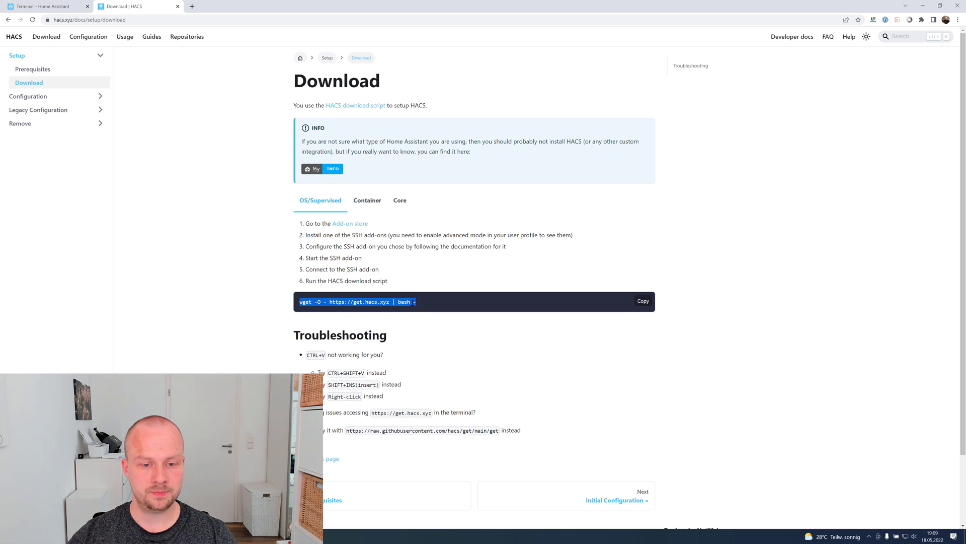
pyautogui.rightClick(414, 303)
pyautogui.click(433, 309)
pyautogui.click(344, 303)
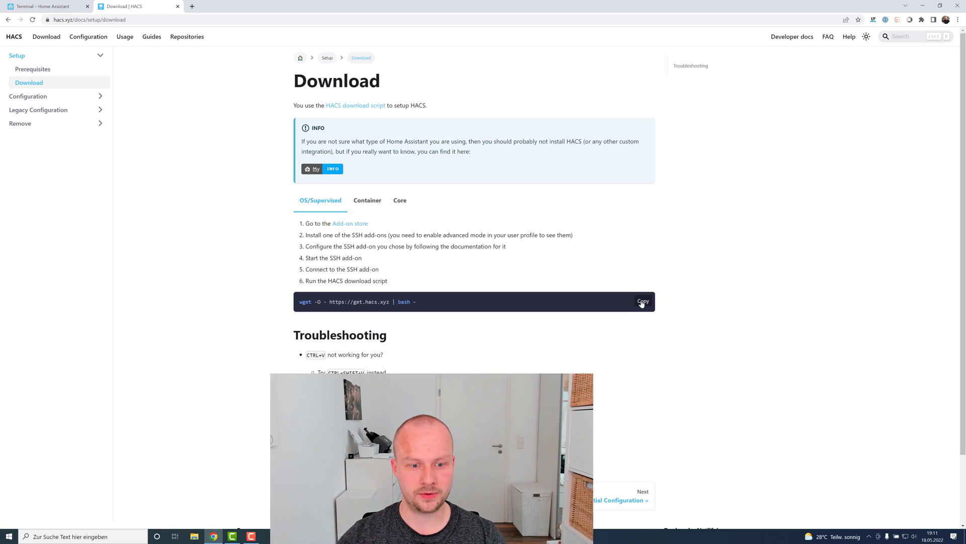
pyautogui.click(642, 302)
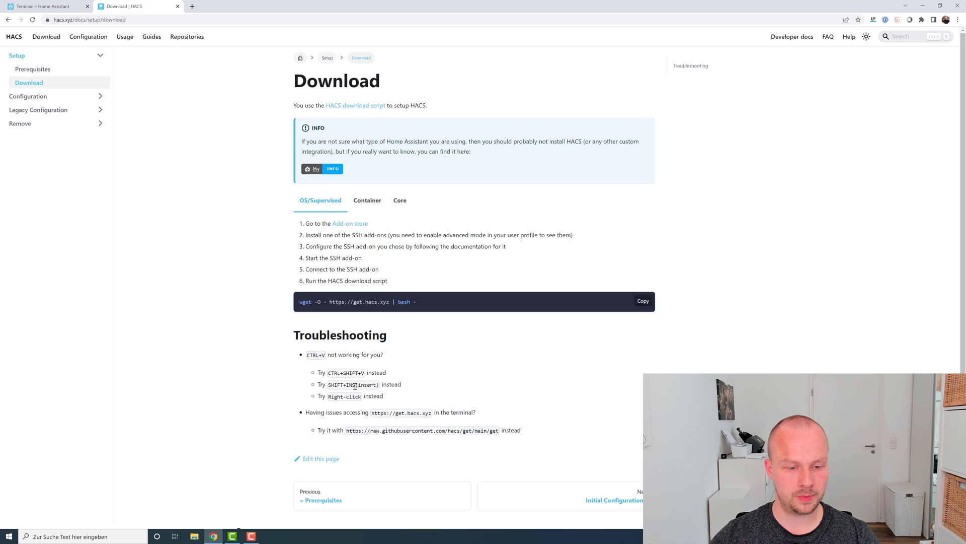
pyautogui.click(45, 6)
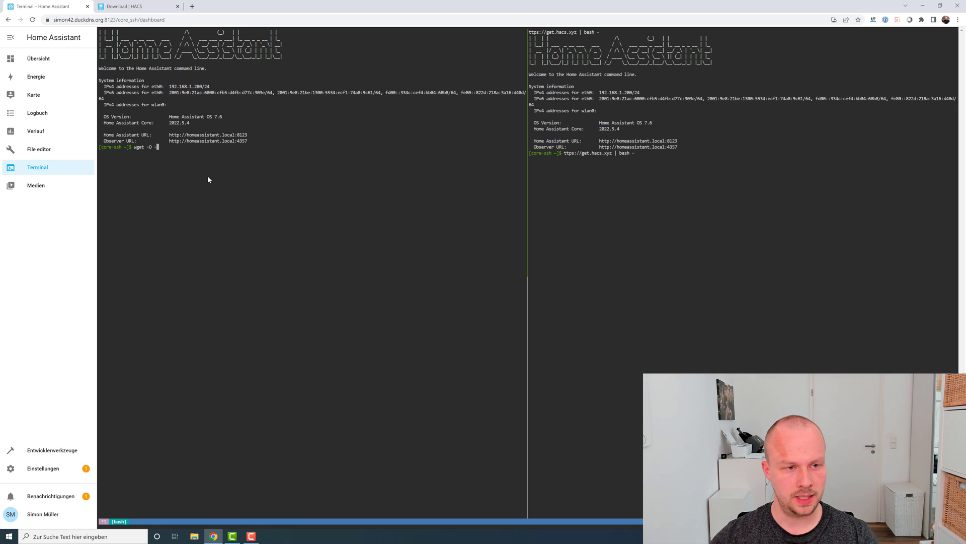
pyautogui.press('BackSpace')
pyautogui.press('BackSpace')
pyautogui.press('BackSpace')
pyautogui.hotkey('ctrl', 'shift', 'v')
pyautogui.press('BackSpace')
pyautogui.press('BackSpace')
pyautogui.press('BackSpace')
pyautogui.press('BackSpace')
pyautogui.press('BackSpace')
pyautogui.press('BackSpace')
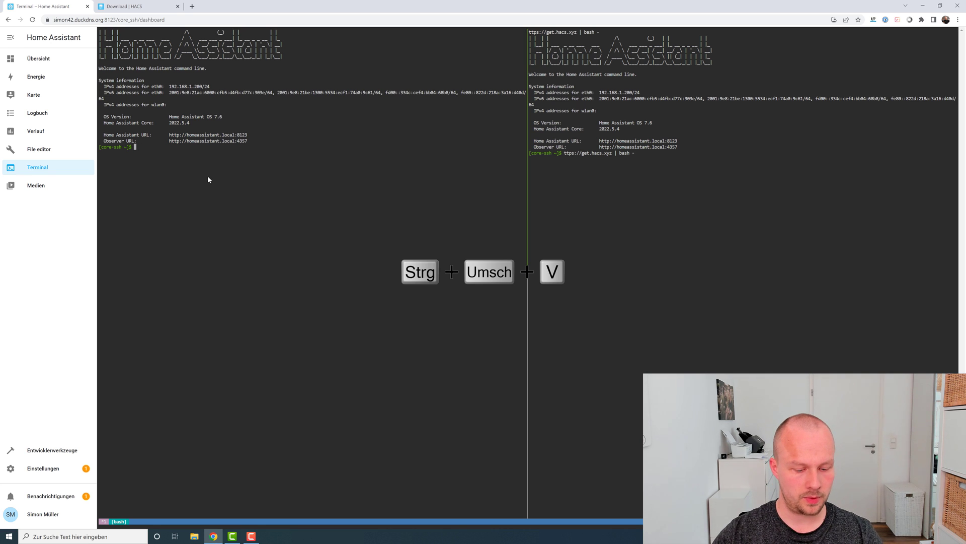
pyautogui.hotkey('ctrl', 'shift', 'v')
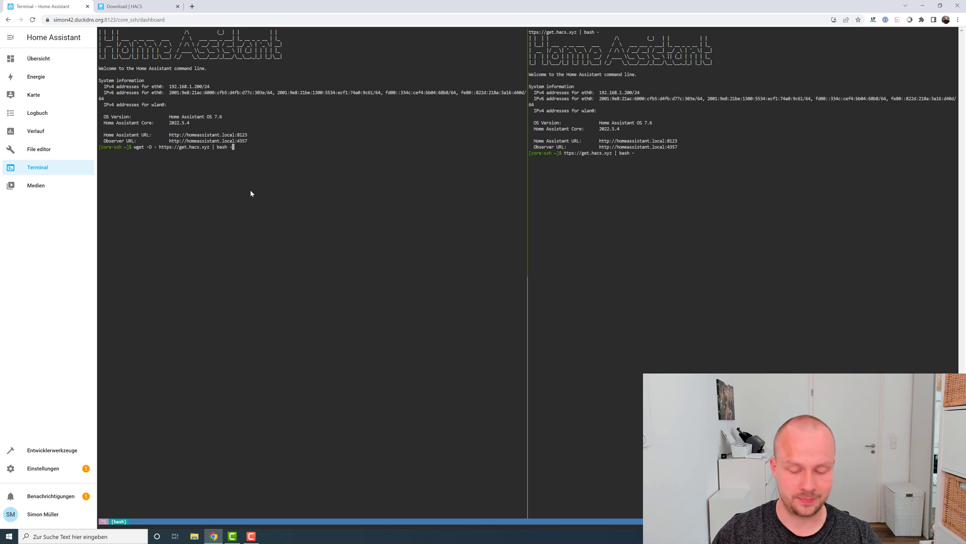
pyautogui.press('Return')
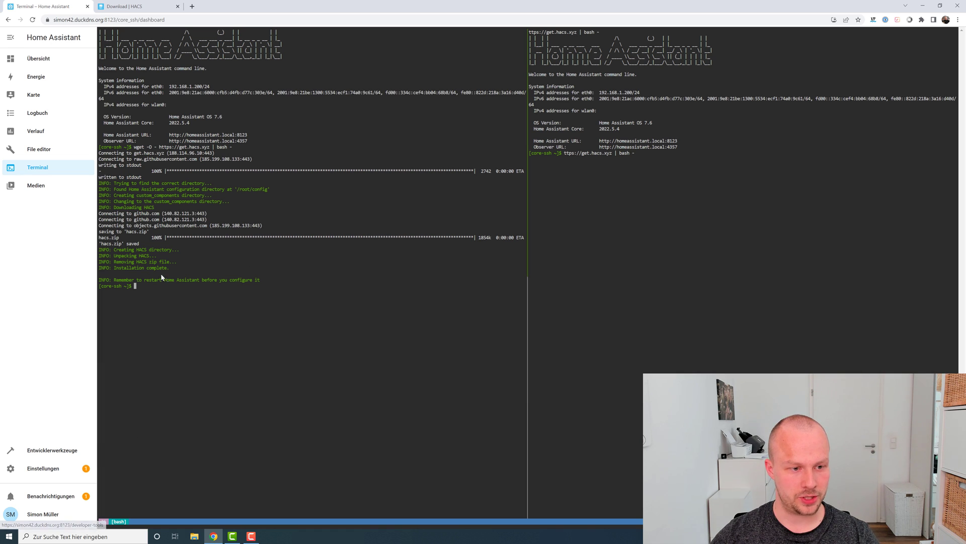
pyautogui.moveTo(113, 280); pyautogui.dragTo(262, 279)
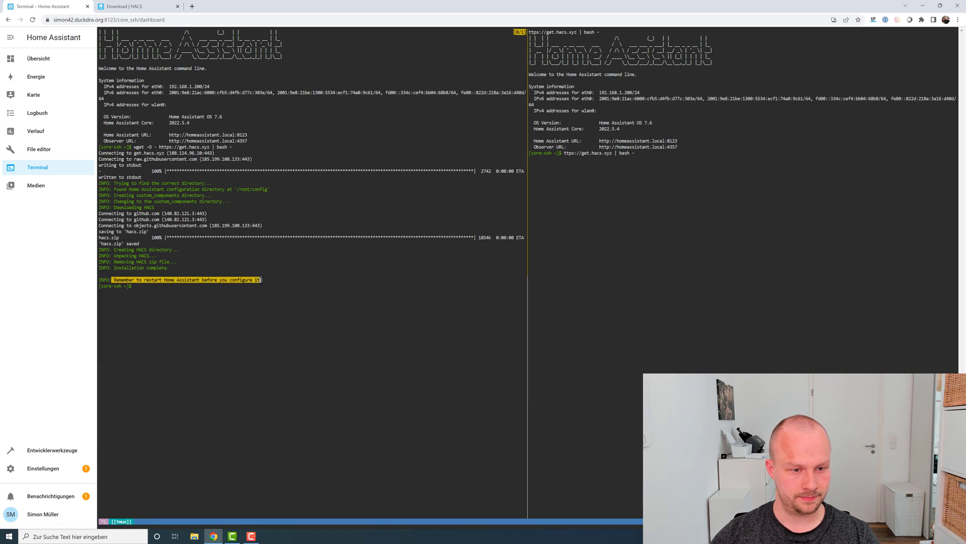
# Check the YAML configuration in the developer tools and restart Home Assistant
pyautogui.click(40, 472)
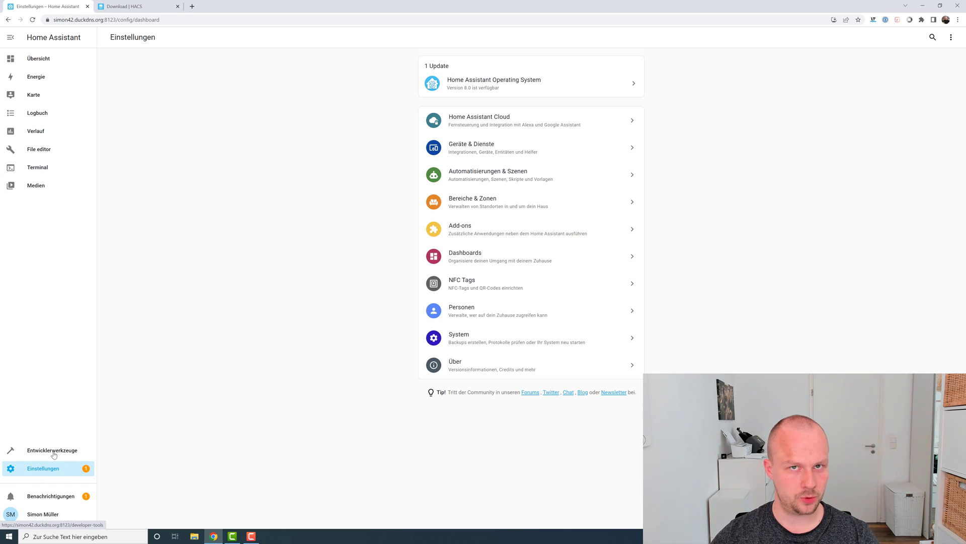
pyautogui.click(53, 453)
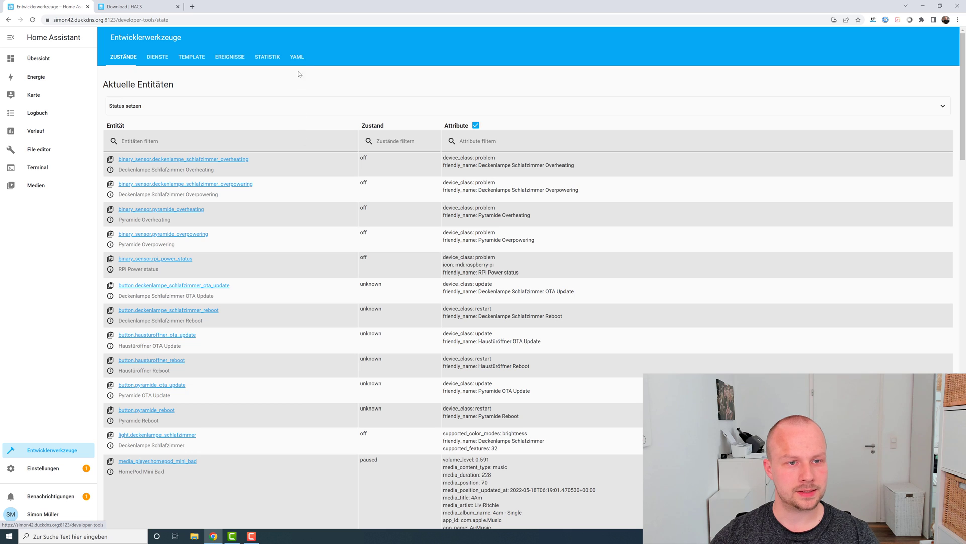
pyautogui.click(297, 59)
pyautogui.click(379, 162)
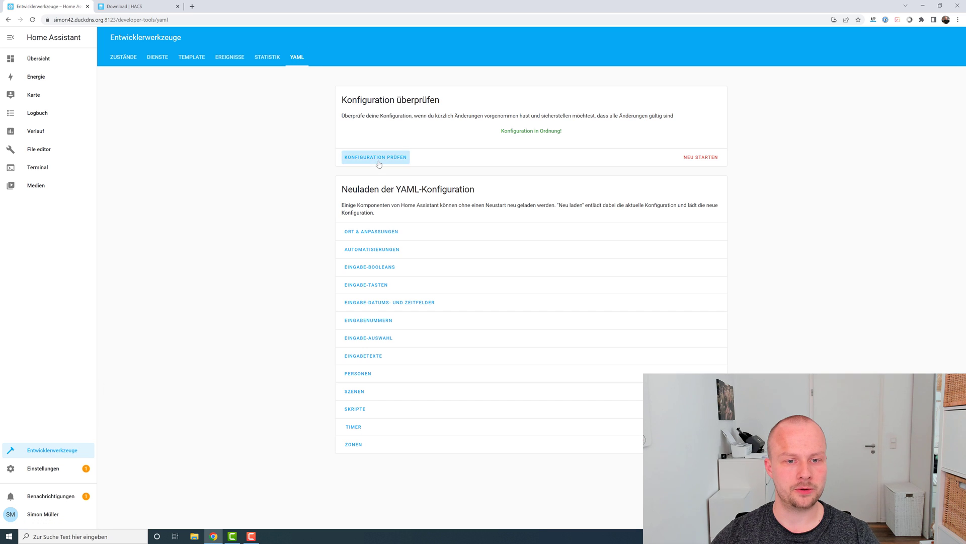
pyautogui.click(701, 158)
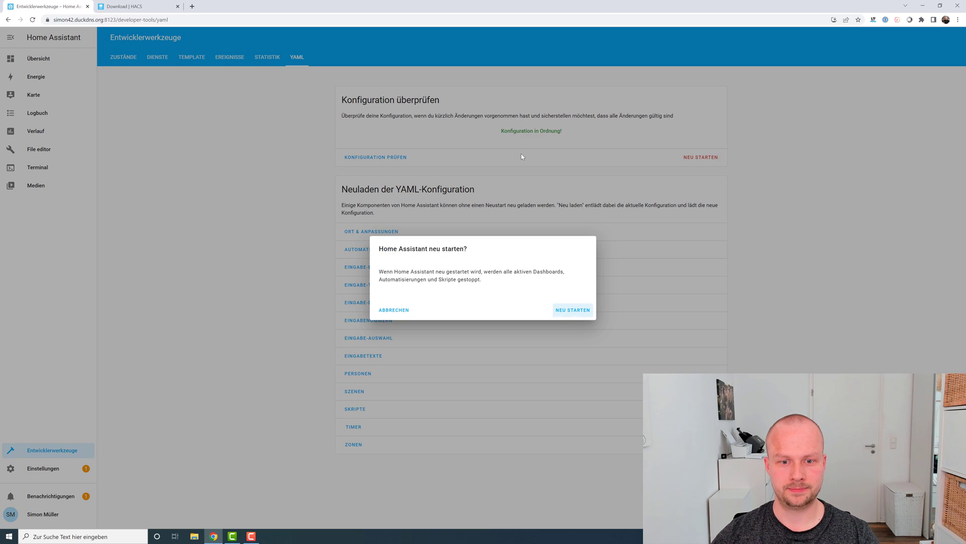
pyautogui.click(563, 312)
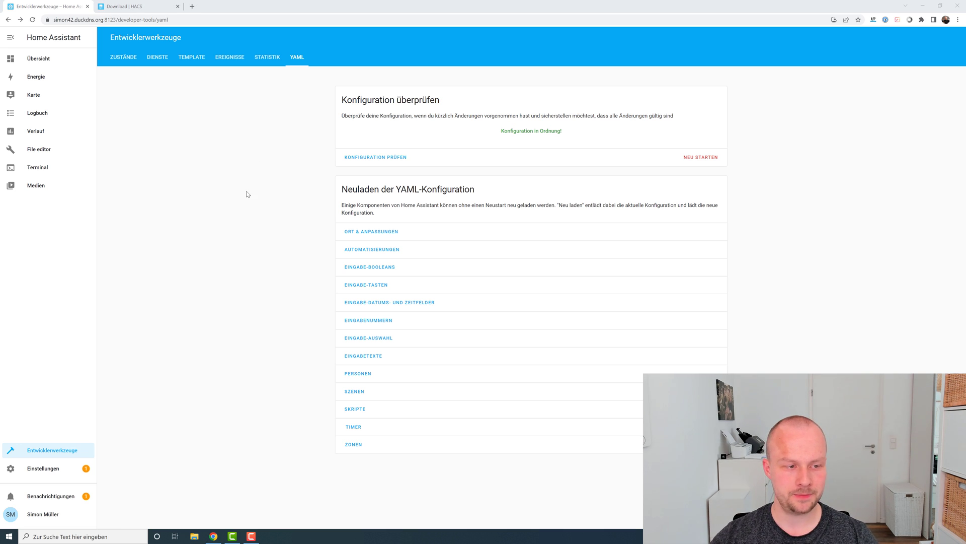
# Start adding a new integration under devices and services, searching for "hacs" and choosing HACS
pyautogui.click(69, 473)
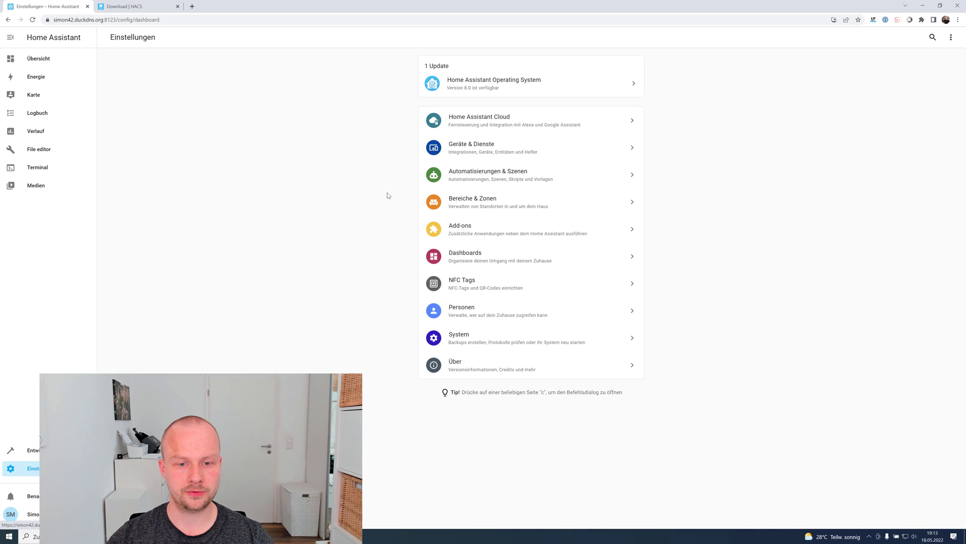
pyautogui.click(470, 155)
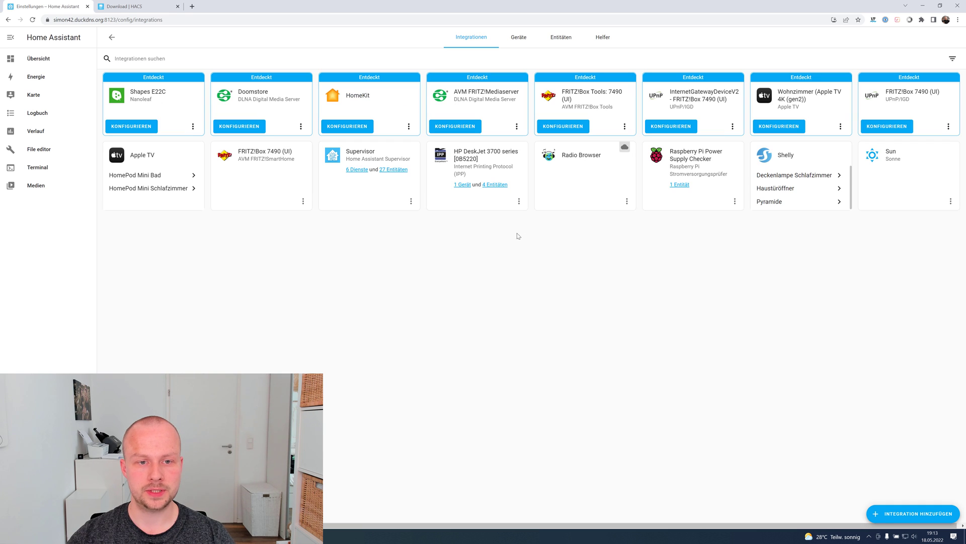
pyautogui.click(927, 512)
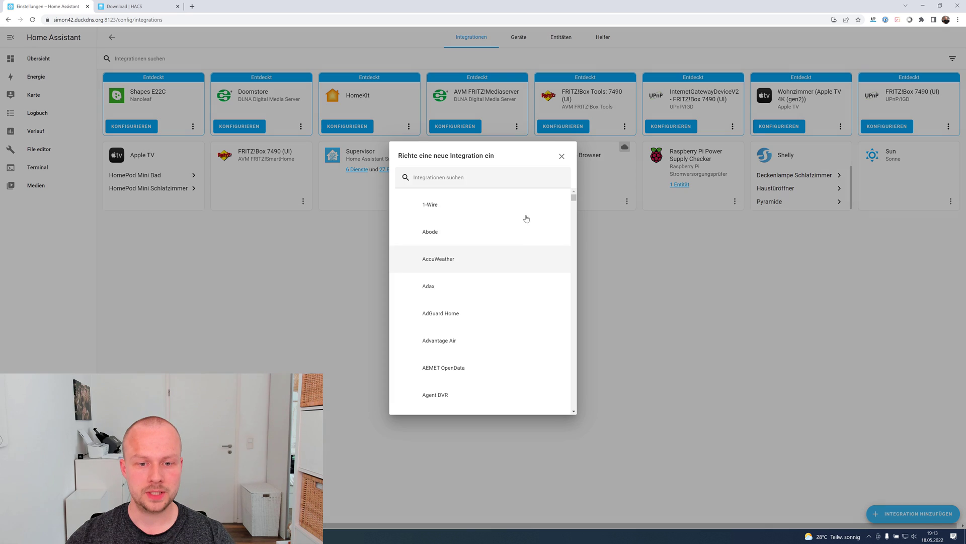
pyautogui.write('hacs')
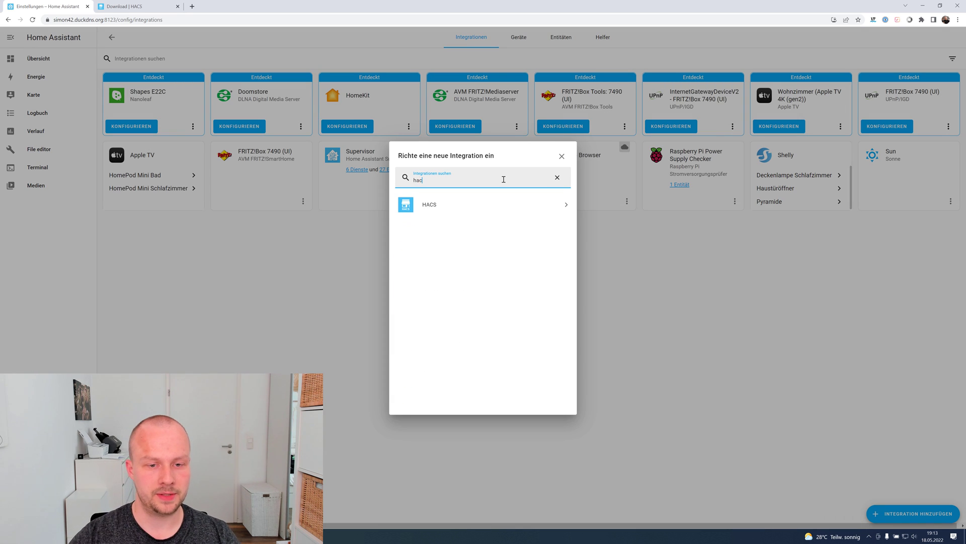
pyautogui.click(426, 205)
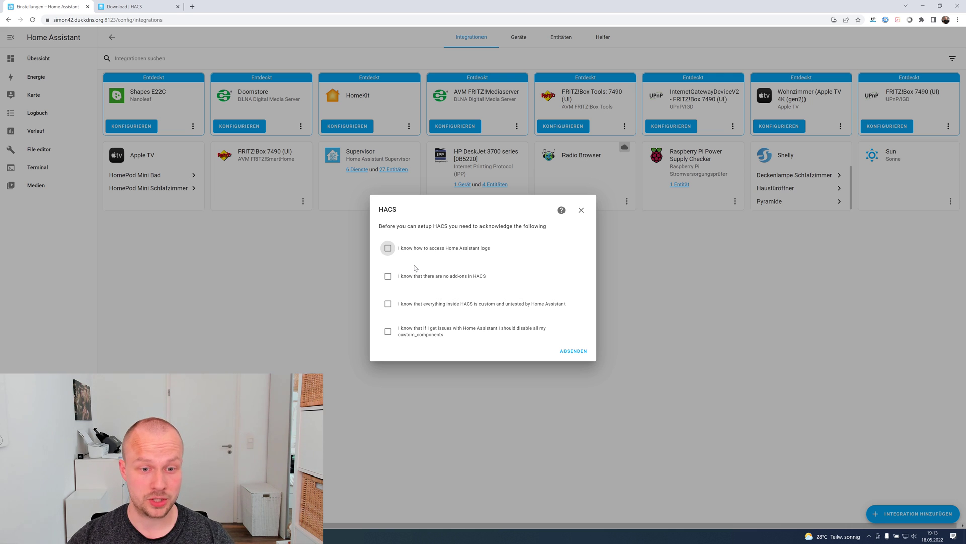
# Acknowledge all four HACS setup statements on logs, add-ons, untested custom content and disabling custom_components, and submit them
pyautogui.click(388, 248)
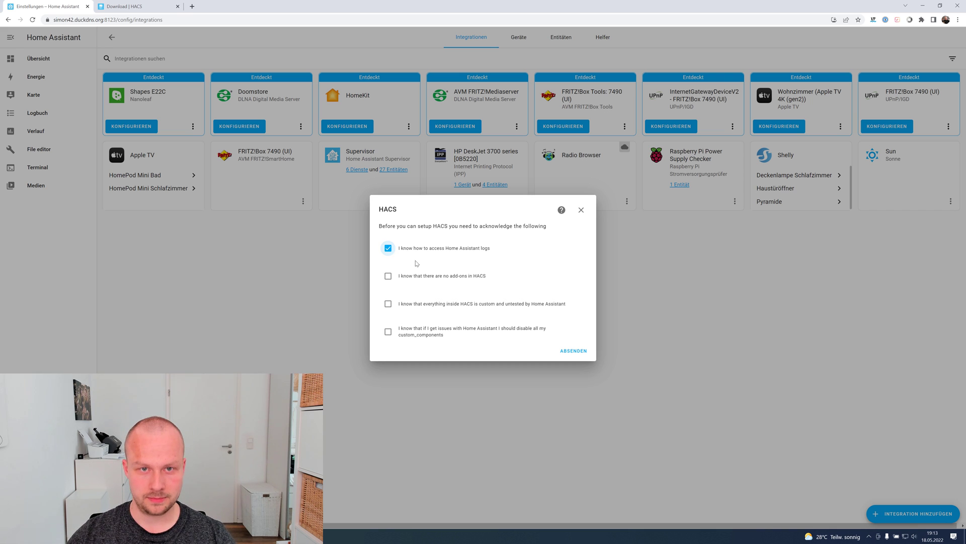
pyautogui.click(388, 276)
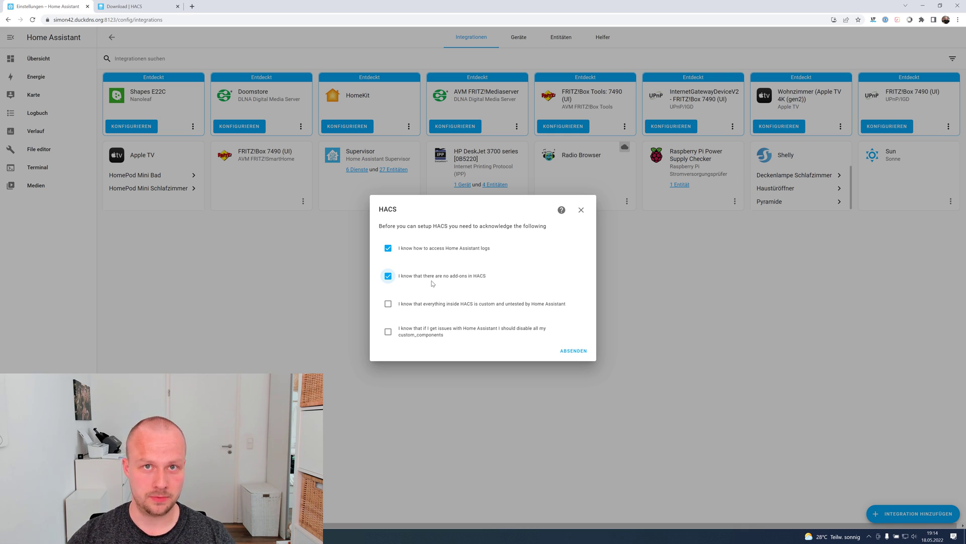
pyautogui.click(388, 304)
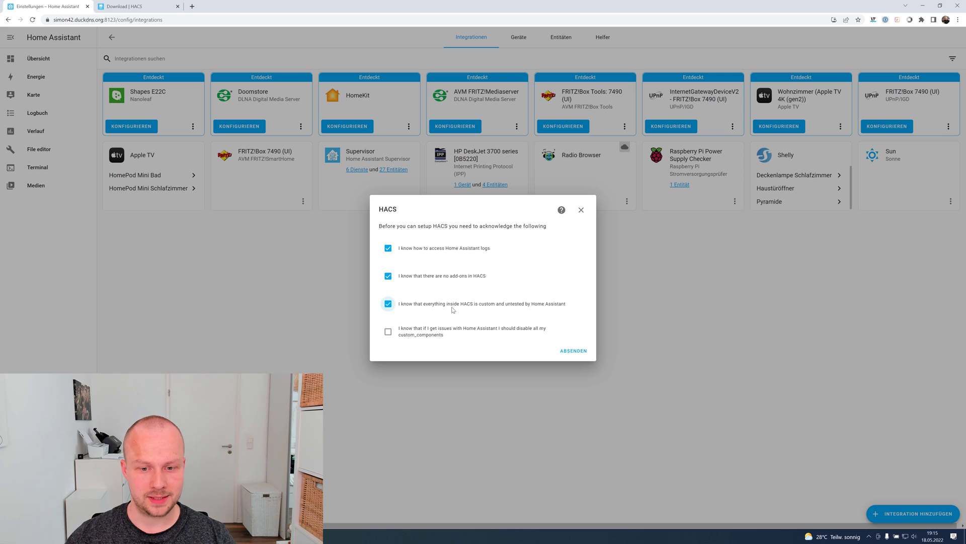
pyautogui.click(423, 336)
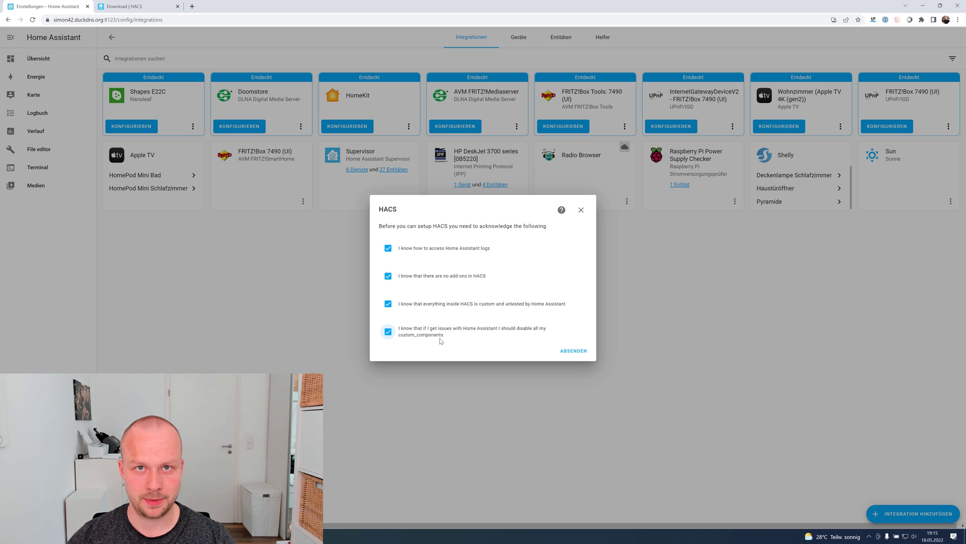
pyautogui.click(574, 352)
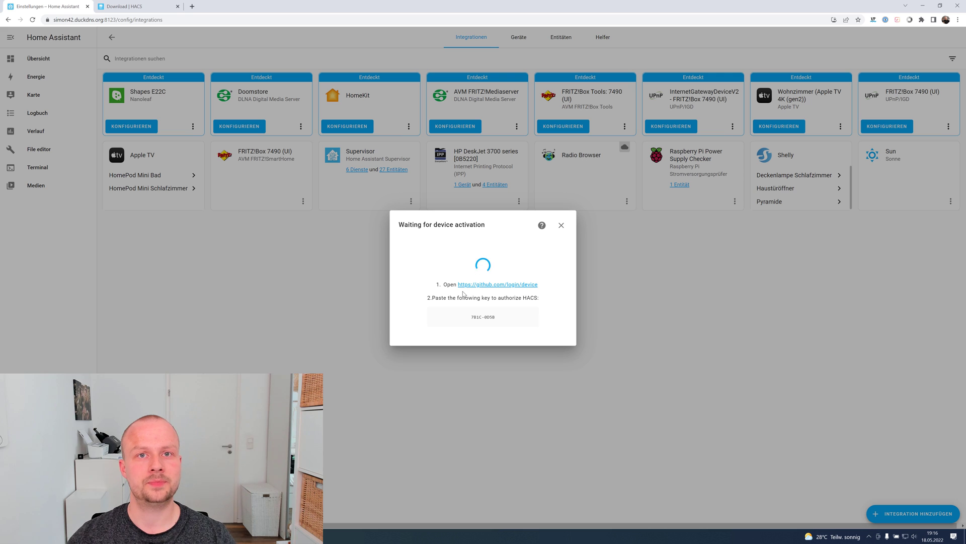
# Open the GitHub device activation page linked in the HACS setup and copy the authorization key shown in Home Assistant
pyautogui.click(493, 286)
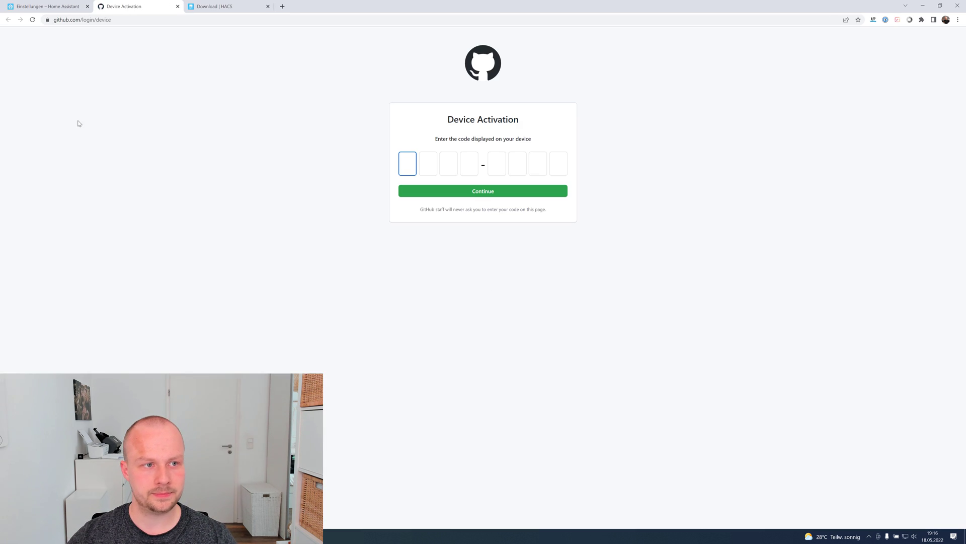
pyautogui.click(45, 6)
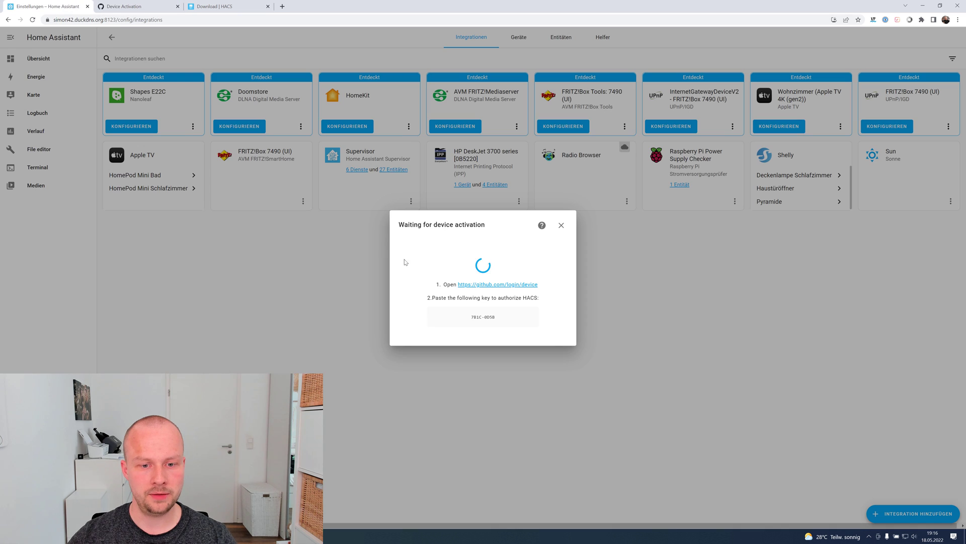
pyautogui.doubleClick(478, 317)
pyautogui.tripleClick(477, 317)
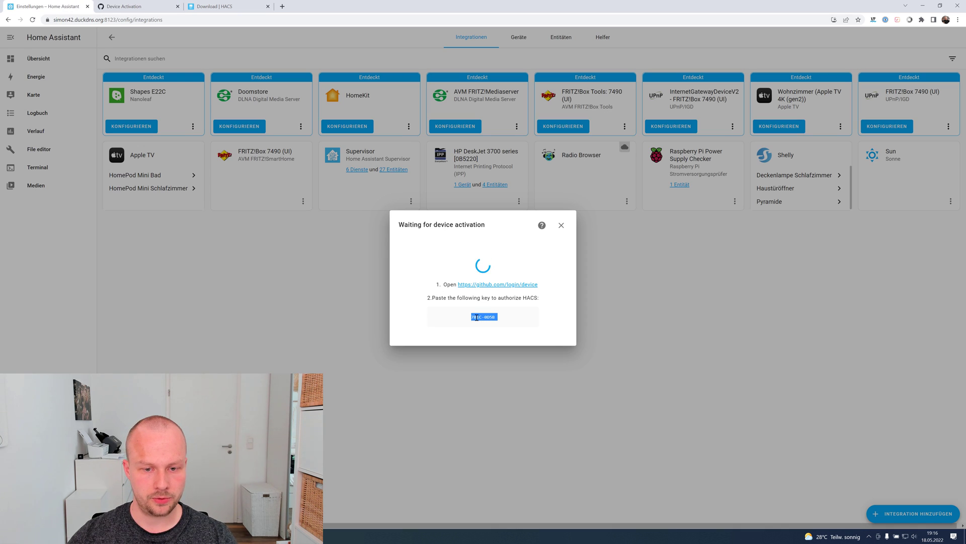
pyautogui.click(145, 7)
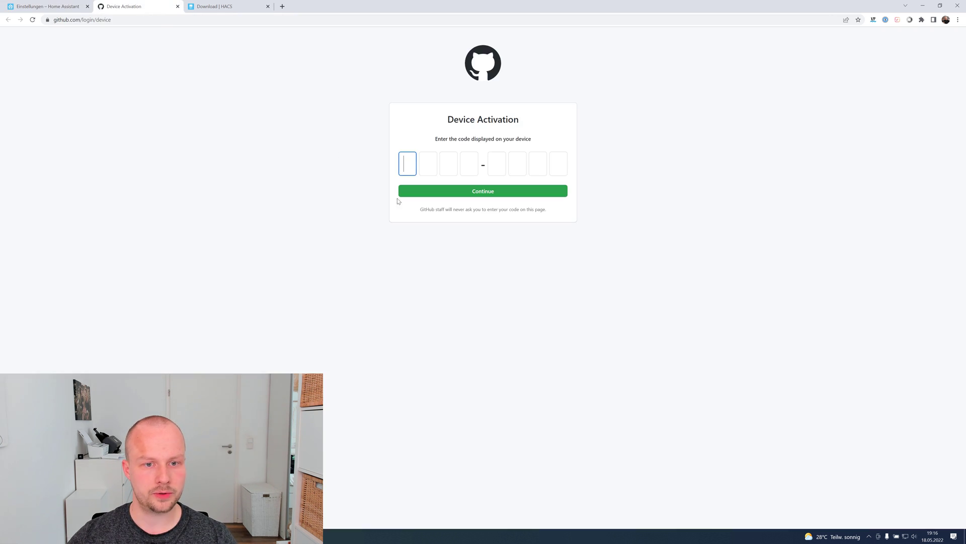
pyautogui.click(415, 168)
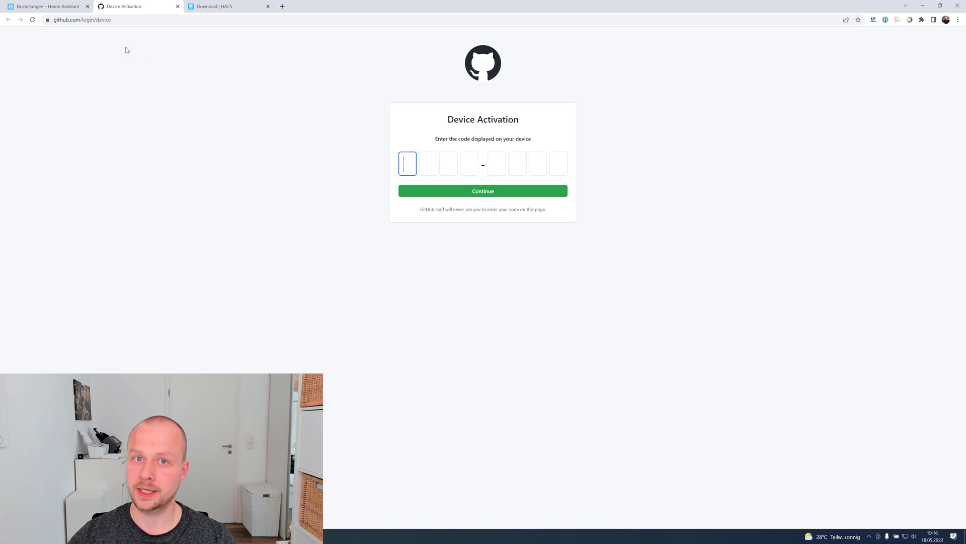
# Enter the device verification code from Home Assistant on GitHub's device activation page and authorize HACS
pyautogui.click(61, 7)
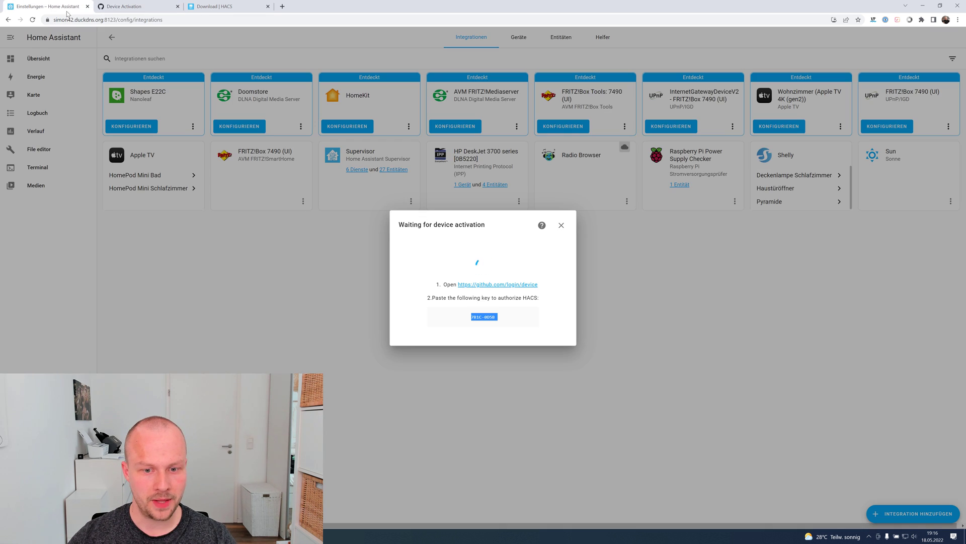
pyautogui.click(135, 7)
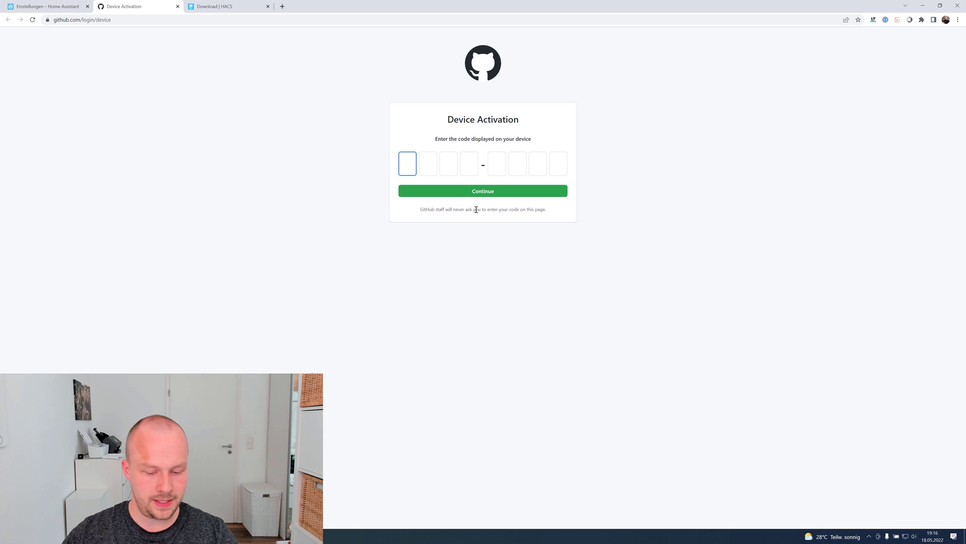
pyautogui.write('7B1C')
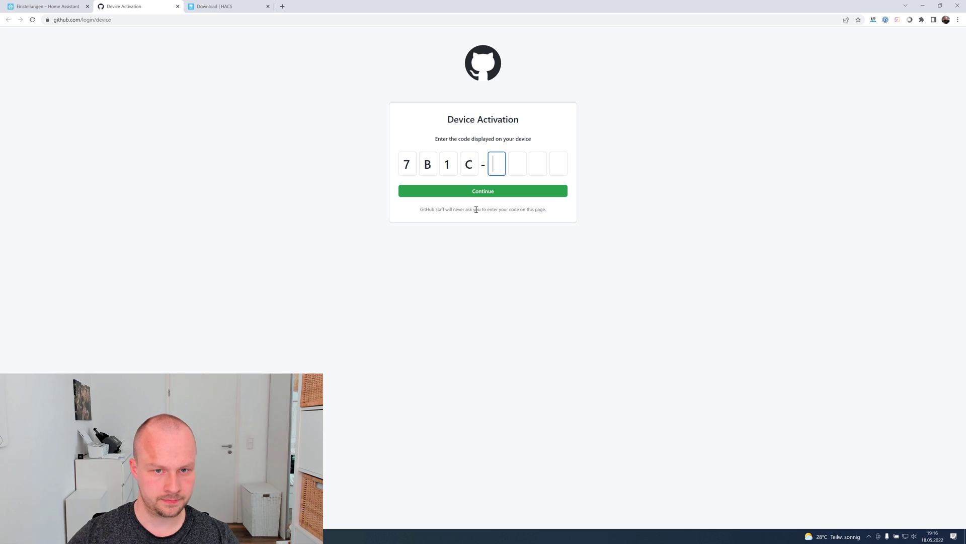
pyautogui.click(75, 7)
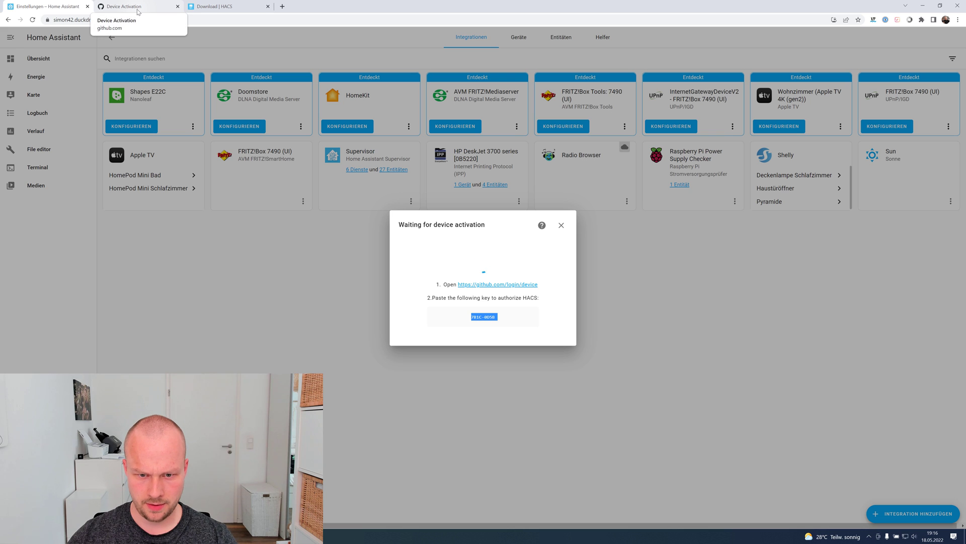
pyautogui.click(138, 7)
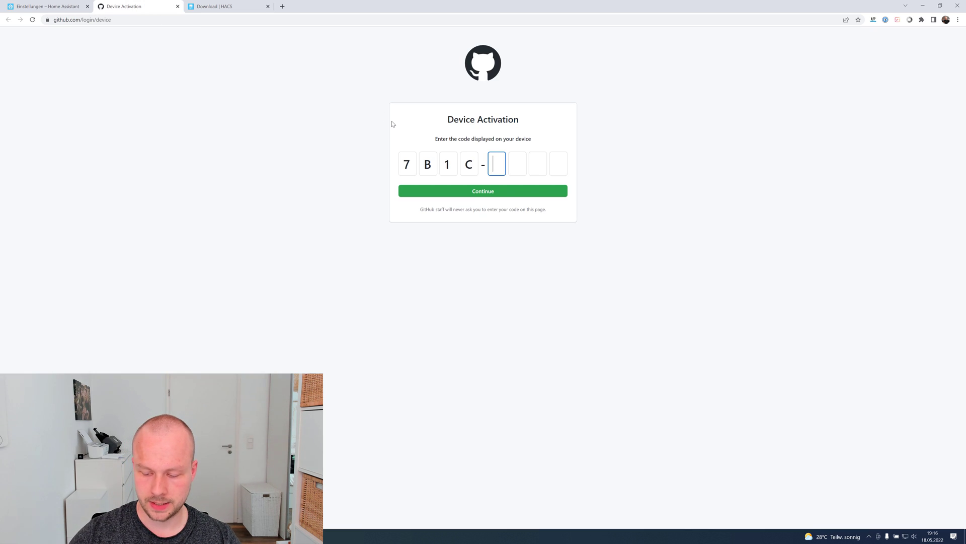
pyautogui.write('0D5B')
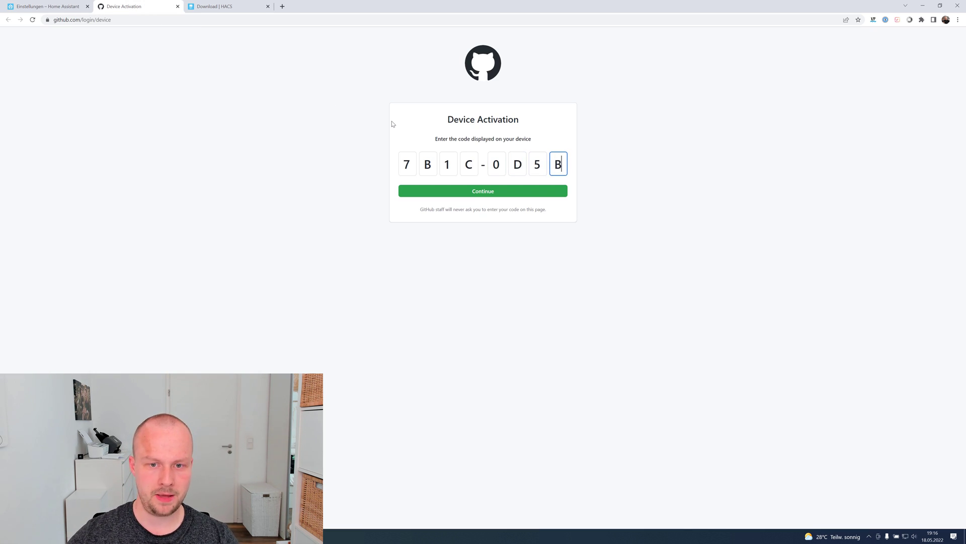
pyautogui.click(469, 193)
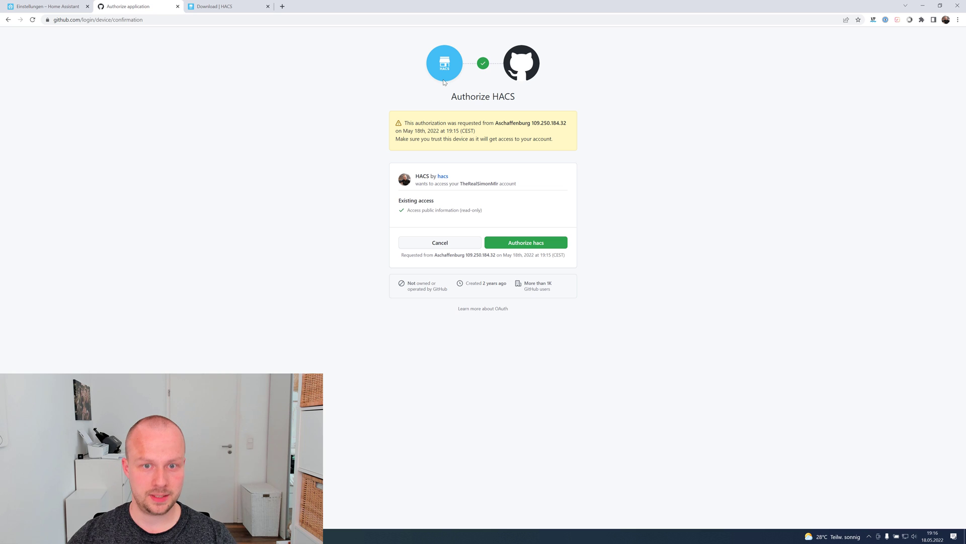
pyautogui.click(529, 243)
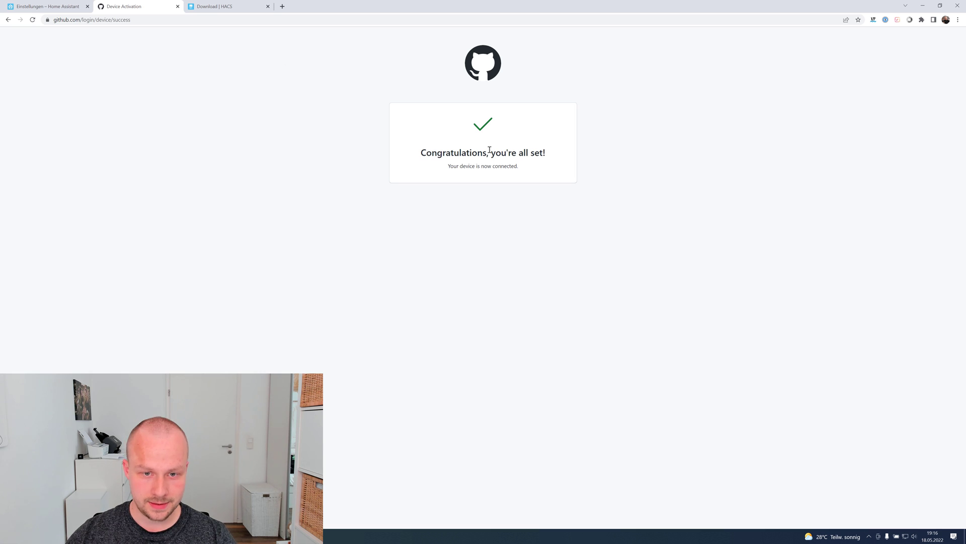
# Assign the HACS device in Home Assistant to a new area named "ControlRoom" and finish the integration setup
pyautogui.click(49, 6)
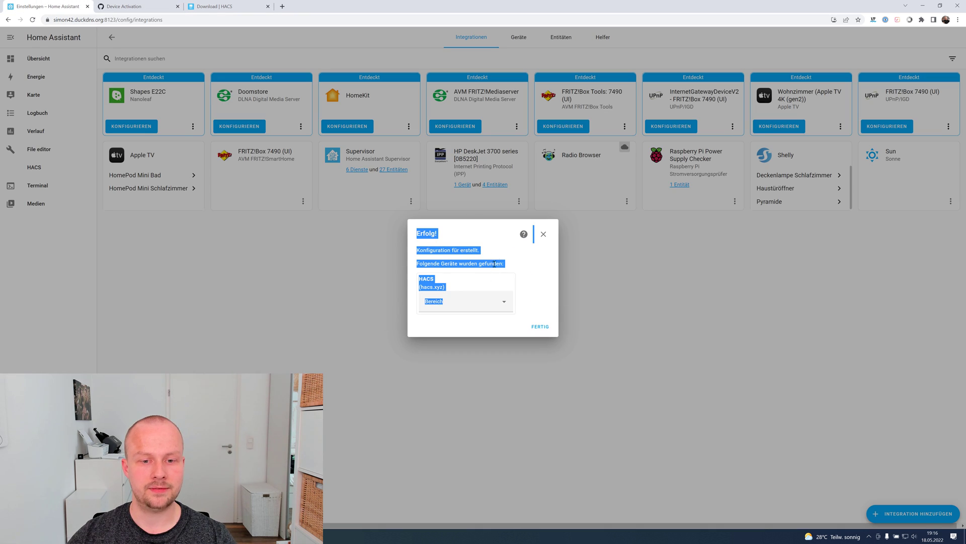
pyautogui.click(497, 245)
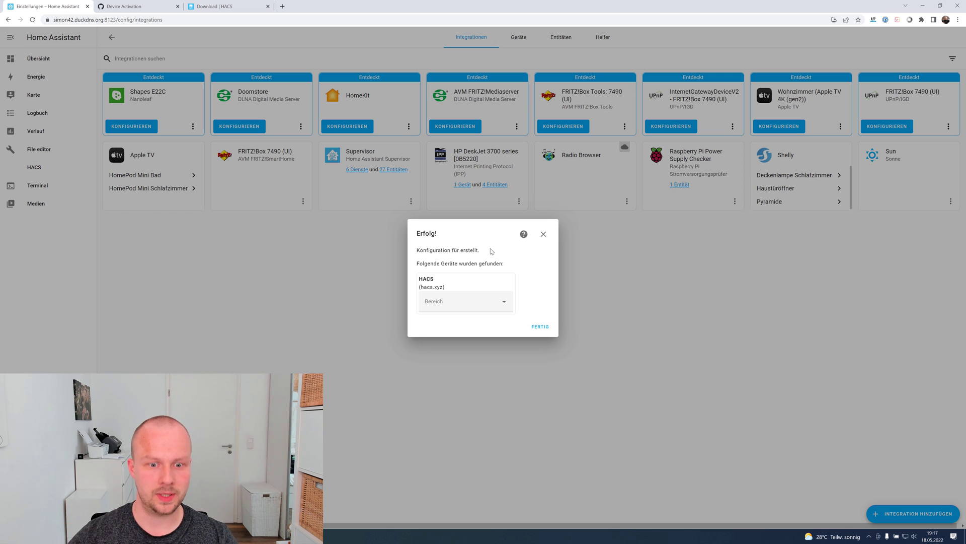
pyautogui.click(505, 302)
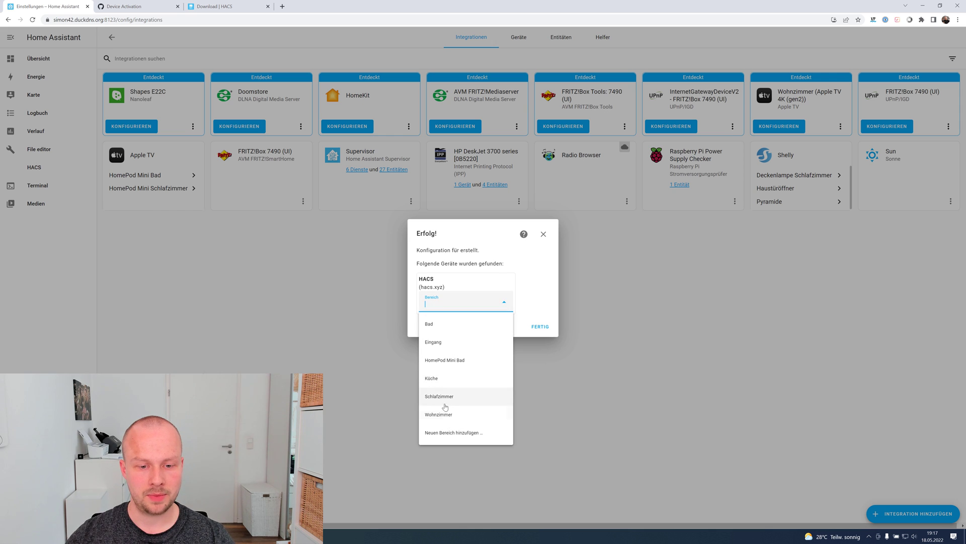
pyautogui.click(455, 435)
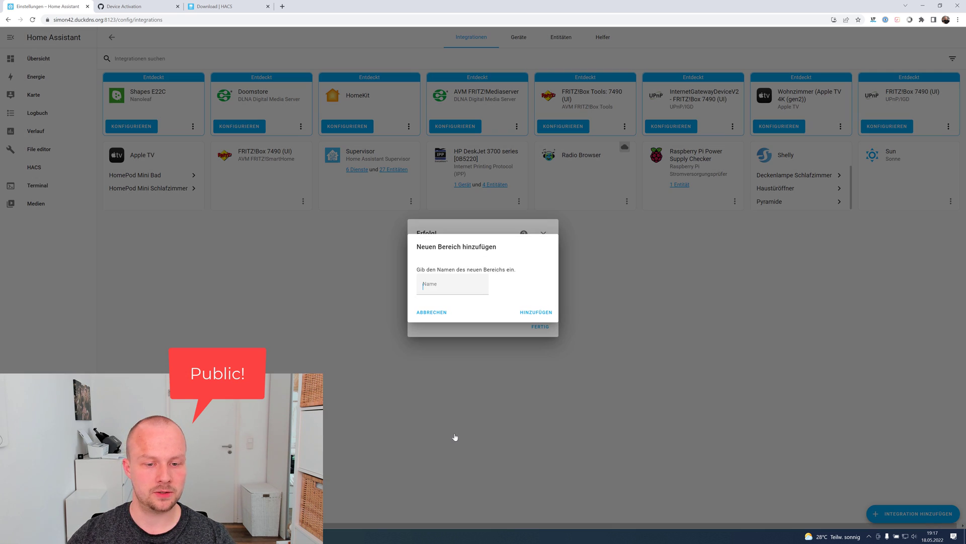
pyautogui.write('Con')
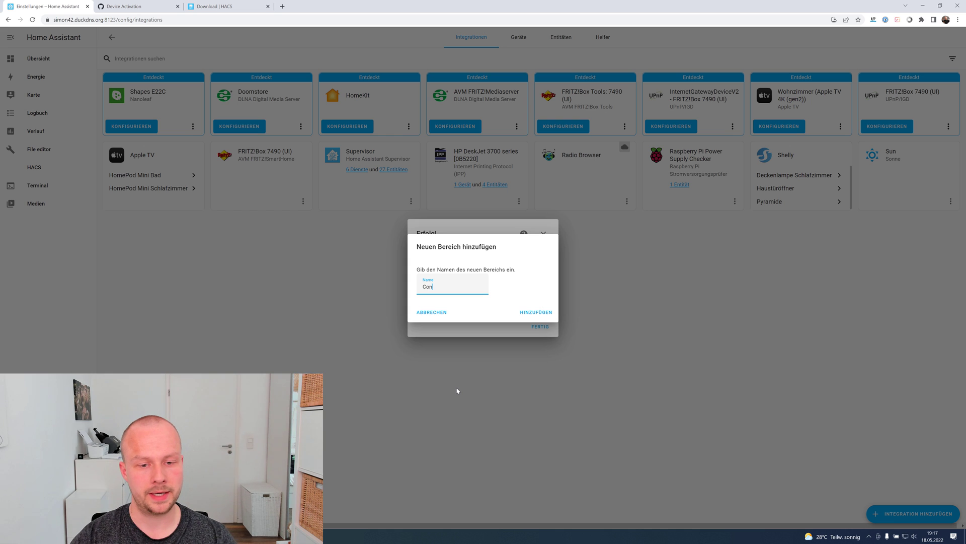
pyautogui.write('trolRoom')
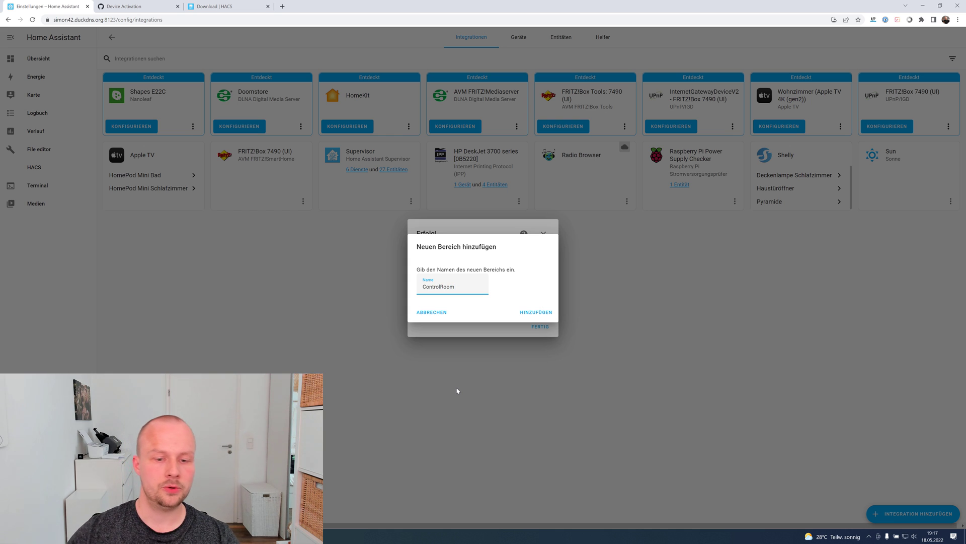
pyautogui.click(537, 313)
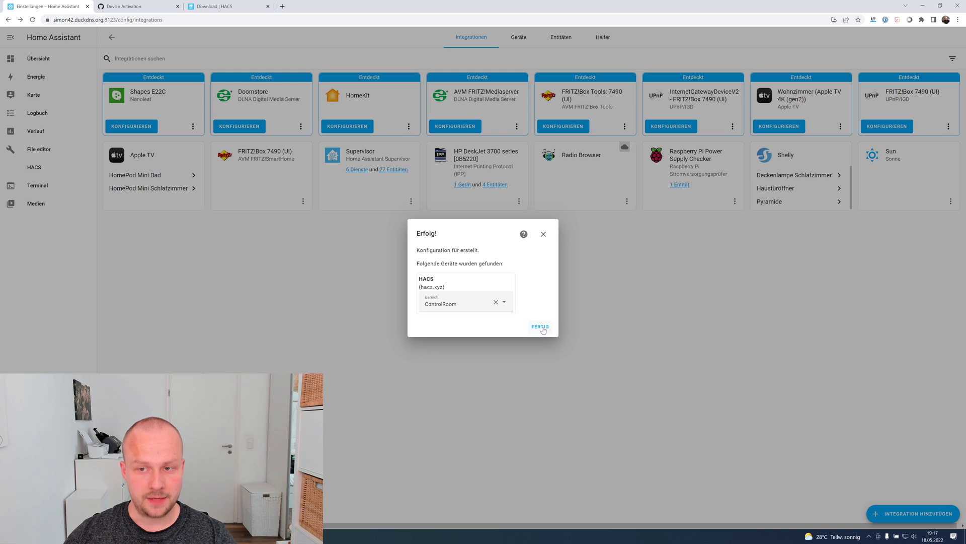
pyautogui.click(541, 327)
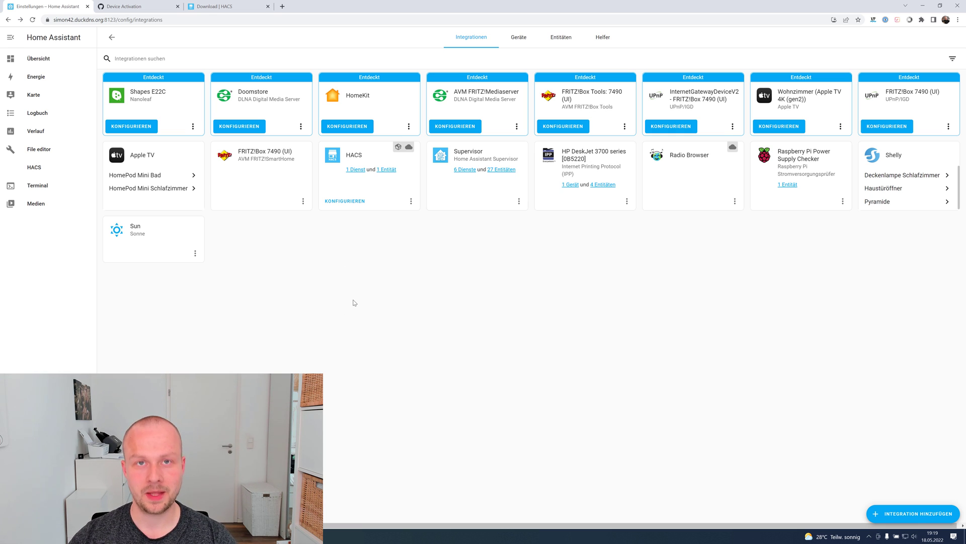
# Open HACS and look through the frontend repositories available for download, leaving the list without adding one
pyautogui.click(35, 170)
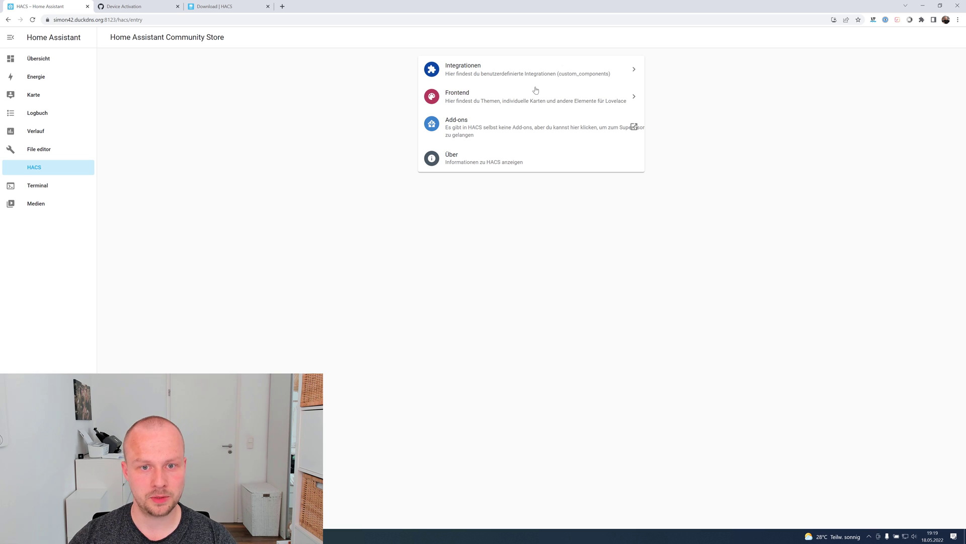
pyautogui.click(472, 102)
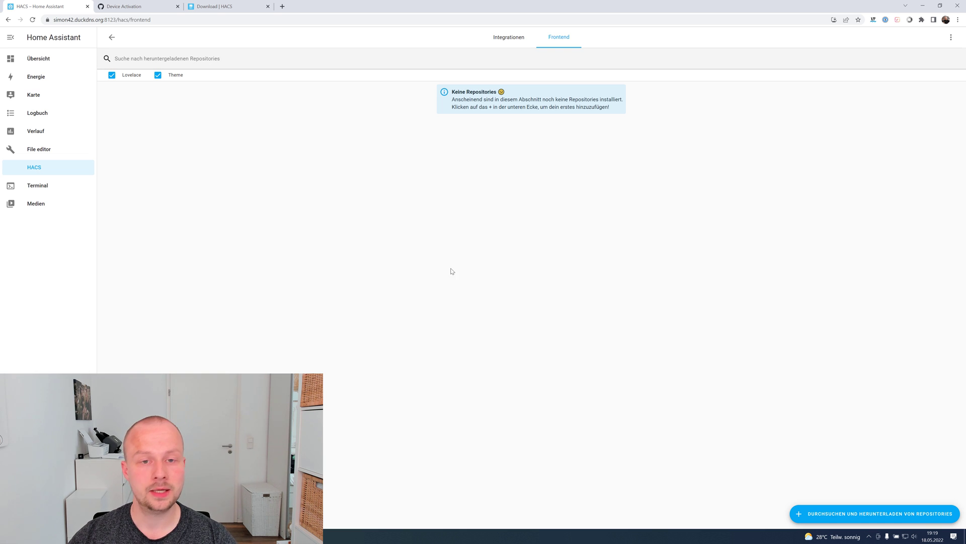
pyautogui.click(854, 514)
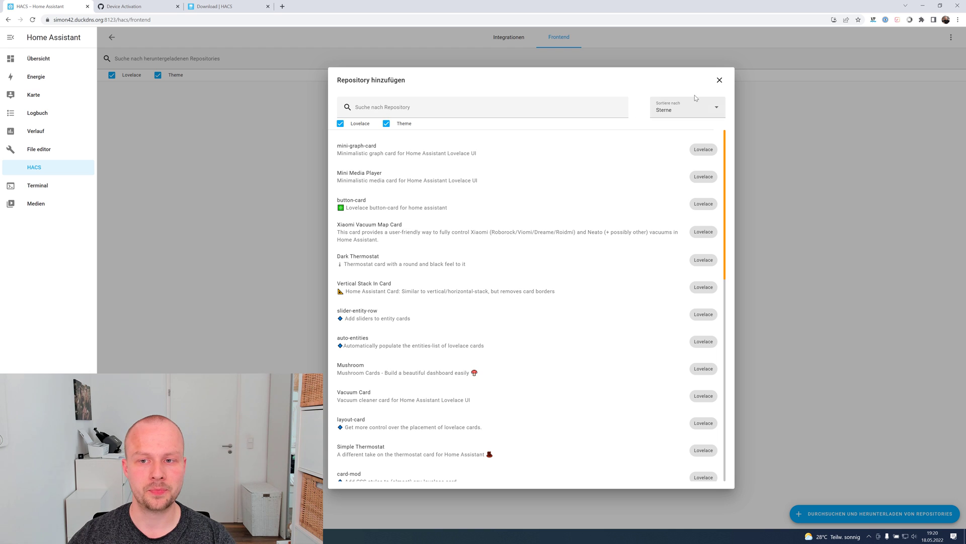
pyautogui.click(720, 80)
# View the HACS integrations section, and return to the HACS overview to force-reload the page without cache
pyautogui.click(502, 39)
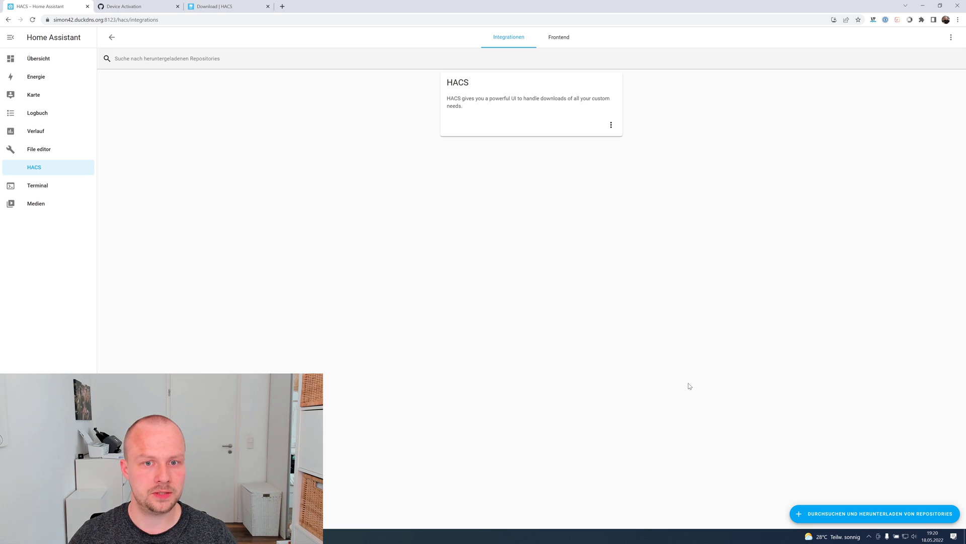
pyautogui.click(112, 37)
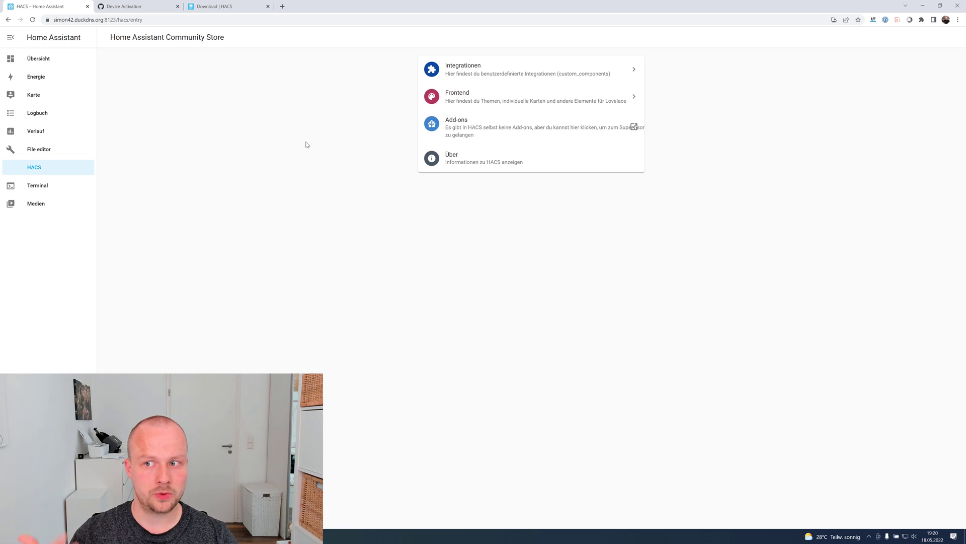
pyautogui.hotkey('ctrl', 'F5')
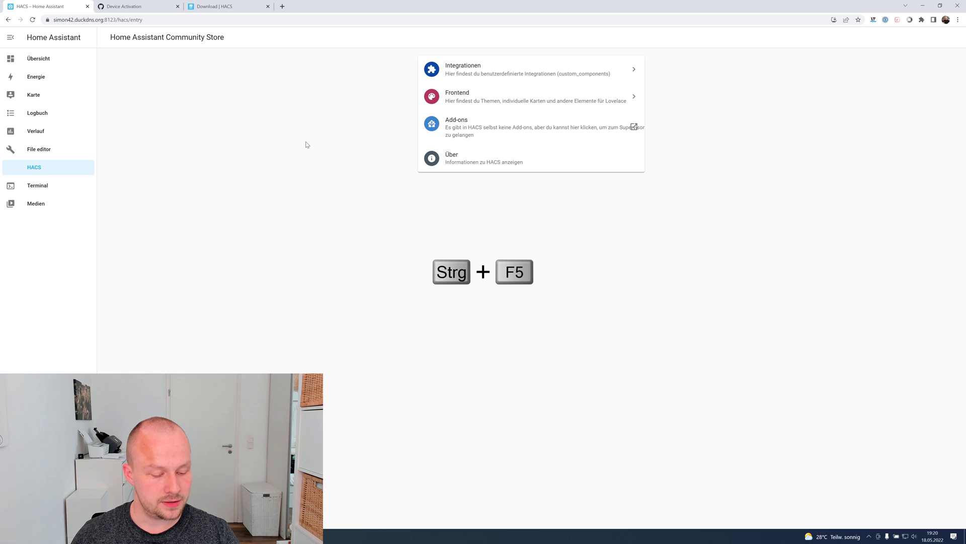